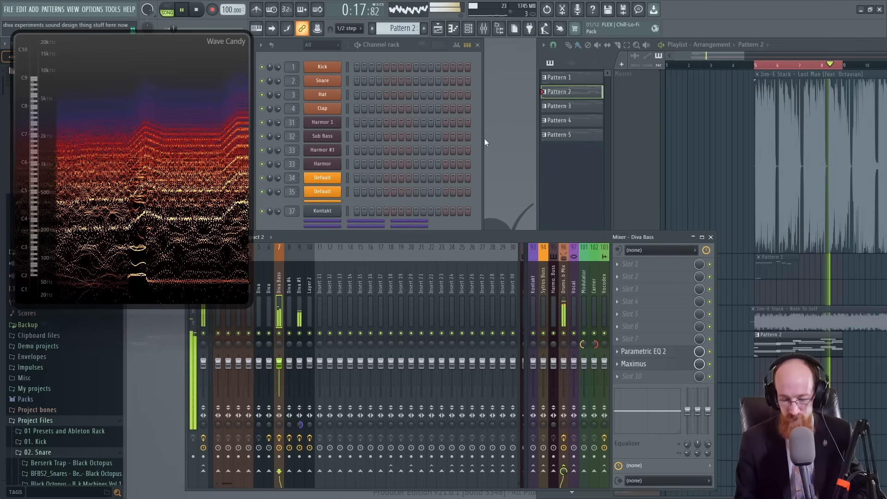
Step: Audition the looped playlist section from bar 5 several times, restarting it from the loop start, and stop playback
{"action": "key", "text": "space"}
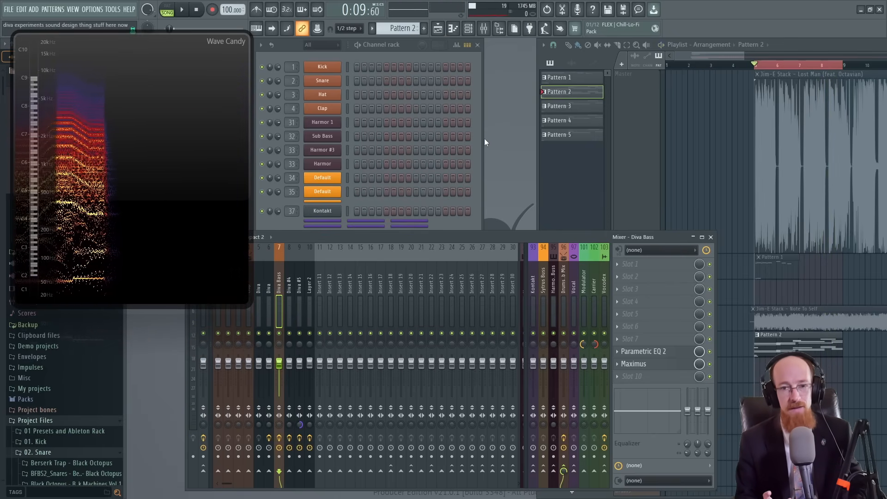
{"action": "key", "text": "space"}
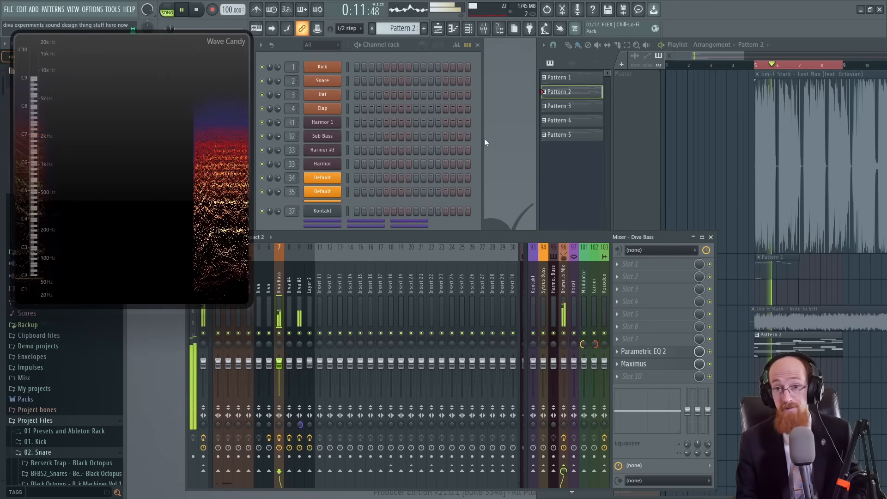
{"action": "key", "text": "space"}
{"action": "key", "text": "space"}
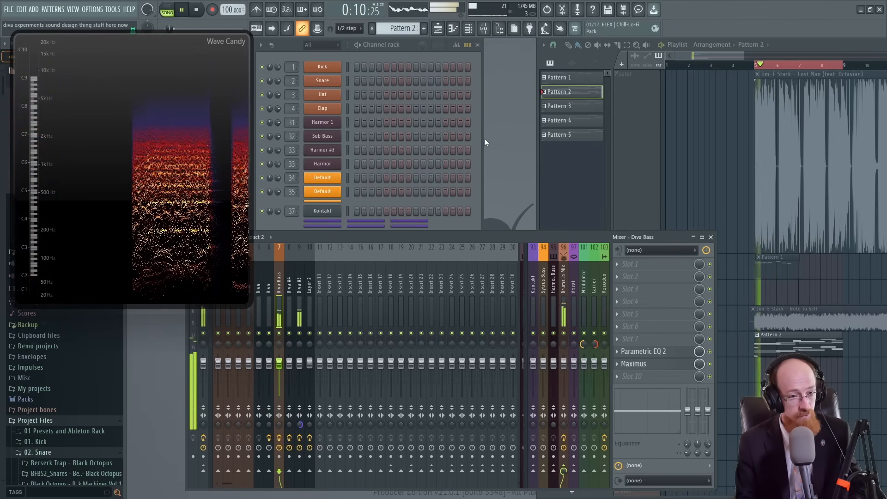
{"action": "key", "text": "space"}
{"action": "key", "text": "space"}
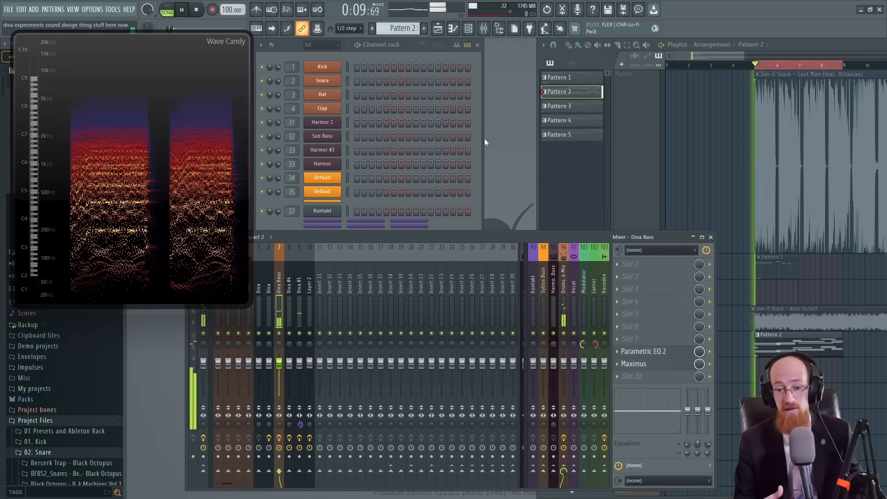
{"action": "key", "text": "space"}
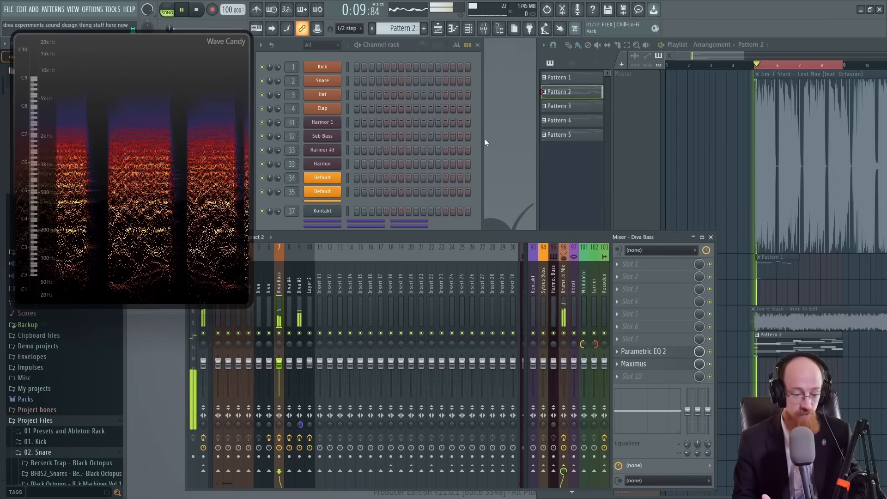
{"action": "key", "text": "space"}
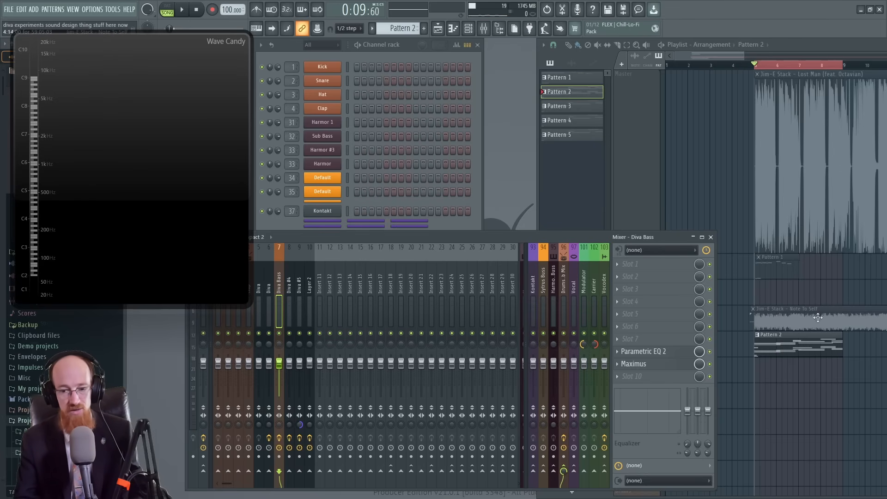
Step: Select the Note To Self audio clip and the Pattern 2 clip in the playlist, and bring the full channel rack forward
{"action": "left_click", "coordinate": [804, 324]}
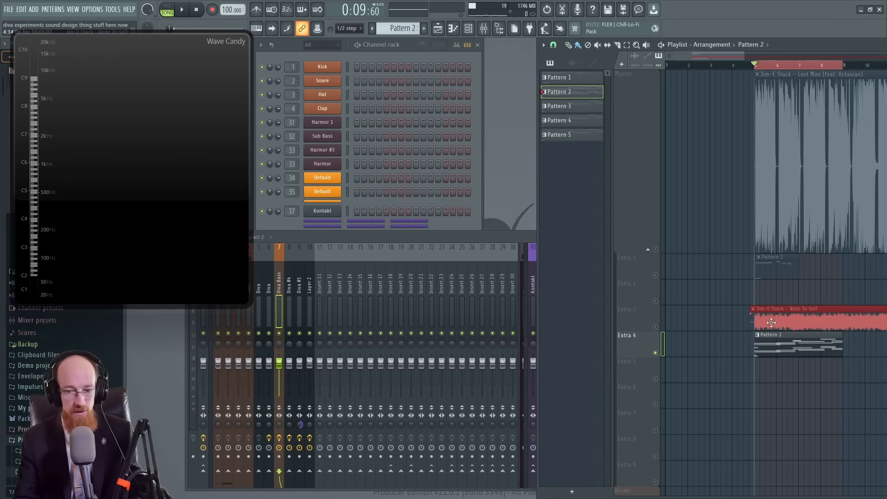
{"action": "left_click", "coordinate": [765, 348]}
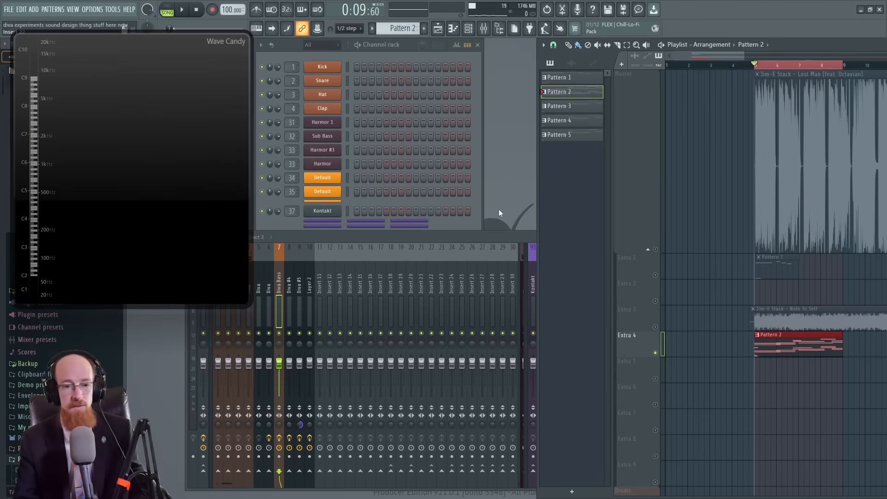
{"action": "left_click", "coordinate": [459, 226]}
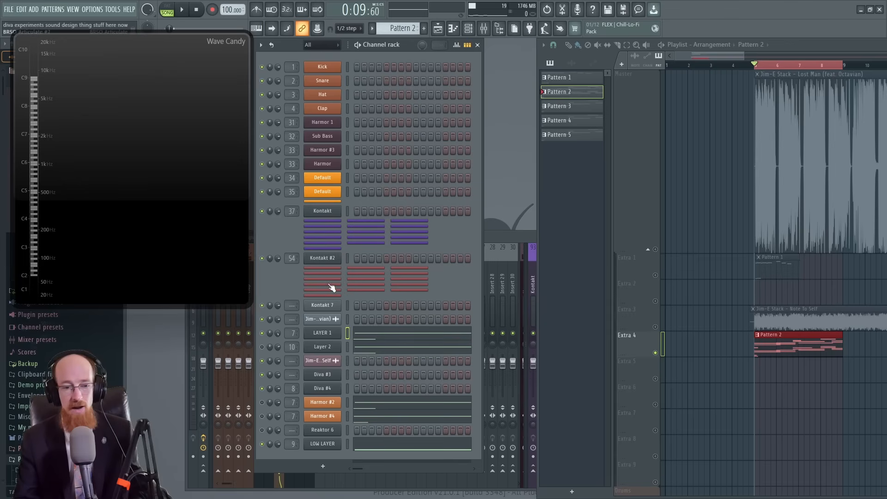
Step: Inspect the Diva synth settings of the LAYER 1 channel and of the LOW LAYER channel, closing each one
{"action": "left_click", "coordinate": [326, 334]}
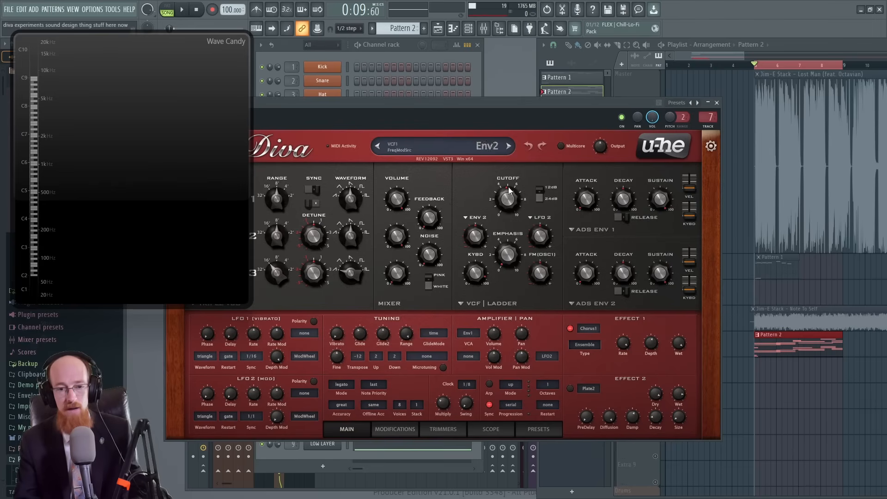
{"action": "left_click_drag", "start_coordinate": [478, 101], "coordinate": [566, 64]}
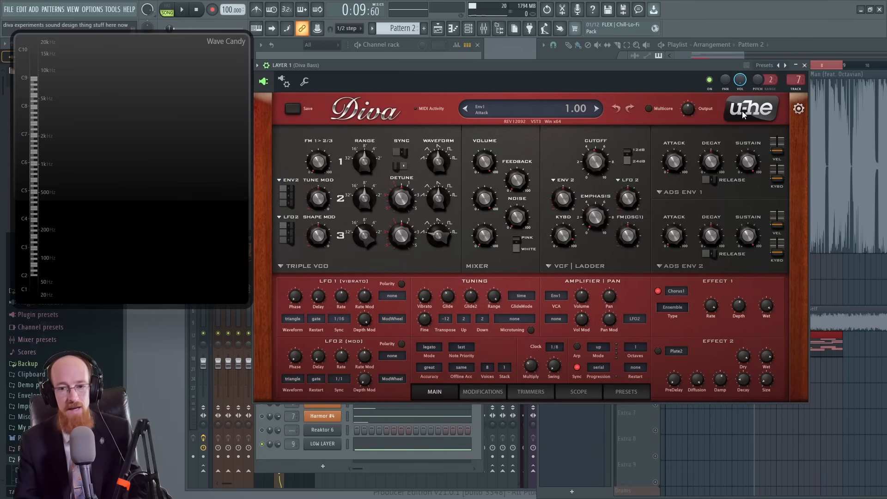
{"action": "left_click", "coordinate": [804, 65]}
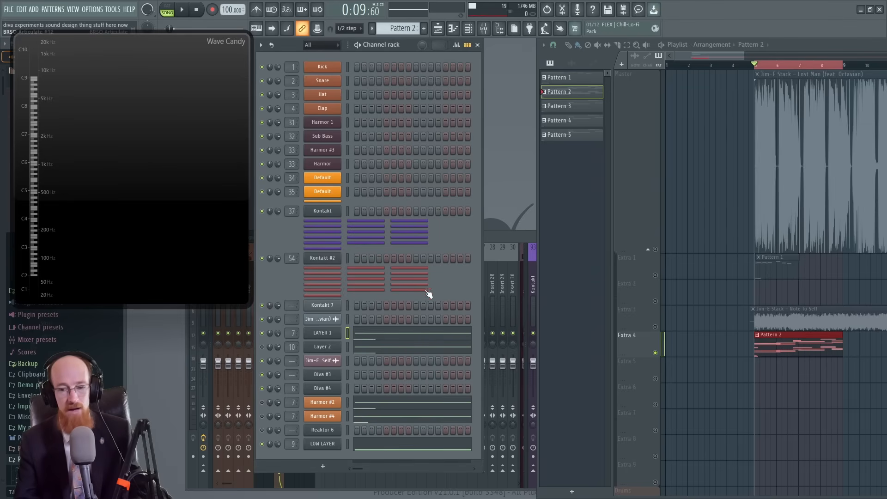
{"action": "left_click", "coordinate": [322, 444]}
{"action": "left_click_drag", "start_coordinate": [397, 132], "coordinate": [649, 85]}
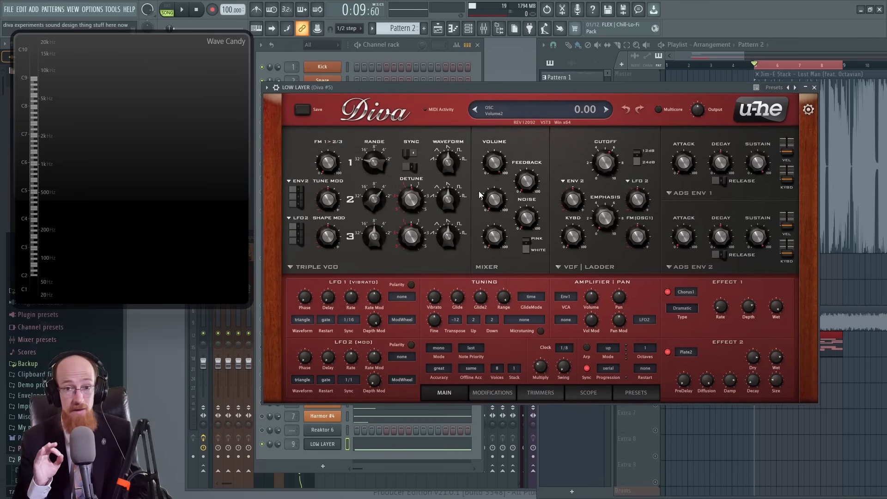
{"action": "left_click", "coordinate": [815, 88]}
Step: Open the LOW LAYER channel's notes in the piano roll and play the loop to hear them
{"action": "left_click", "coordinate": [428, 443]}
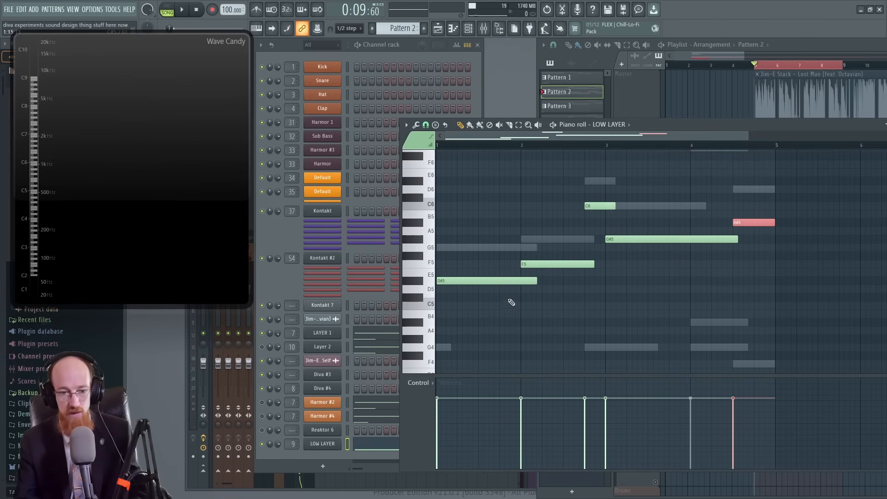
{"action": "key", "text": "space"}
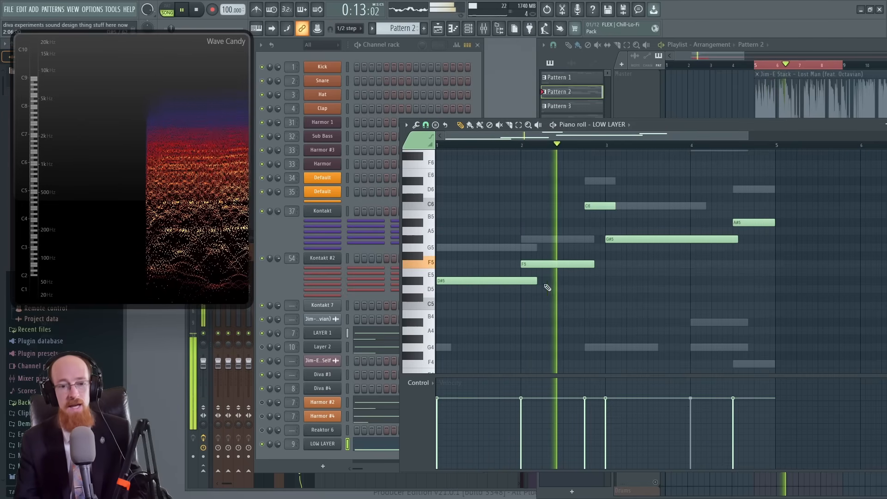
{"action": "key", "text": "space"}
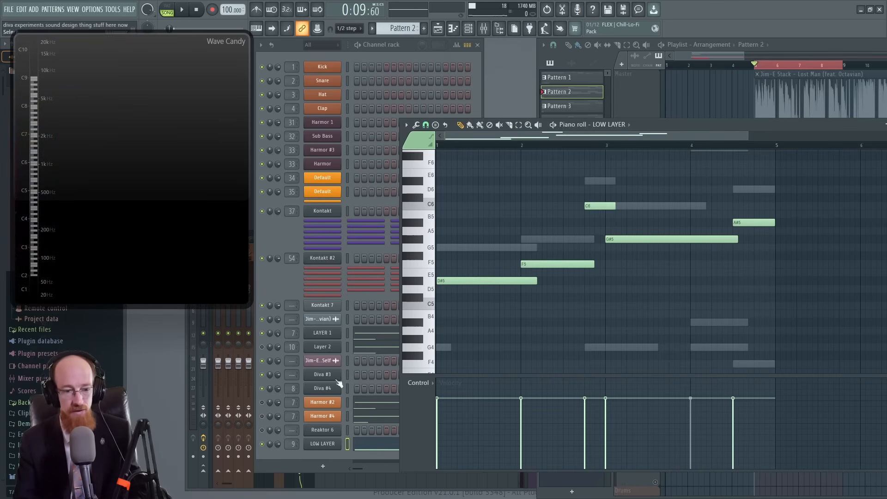
Step: Audition the loop with LOW LAYER muted, and again with LAYER 1 muted instead, to compare the two bass layers
{"action": "left_click", "coordinate": [254, 451]}
{"action": "key", "text": "space"}
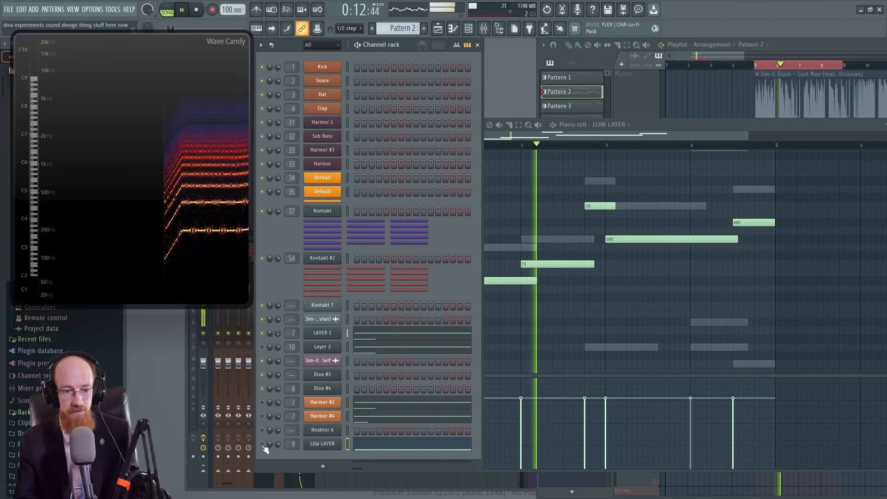
{"action": "key", "text": "space"}
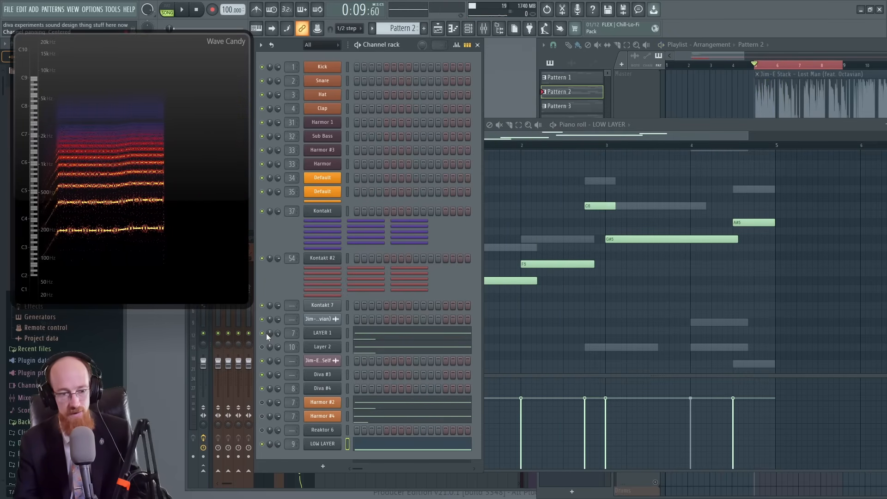
{"action": "key", "text": "space"}
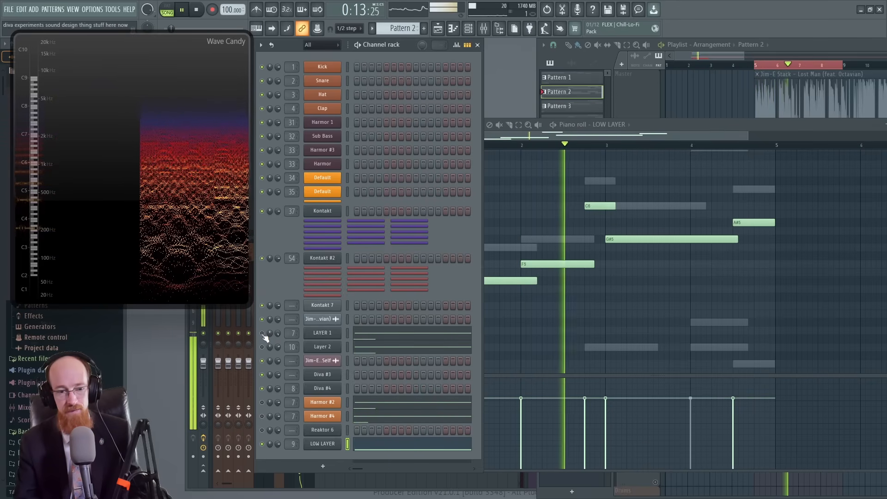
{"action": "key", "text": "space"}
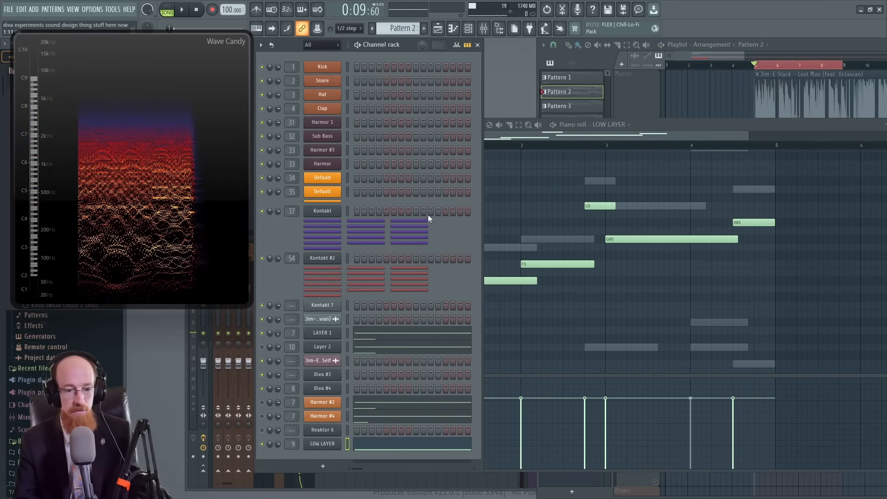
Step: Review the Diva settings on LOW LAYER and again on LAYER 1 to compare the patches, closing both synths
{"action": "left_click", "coordinate": [333, 444]}
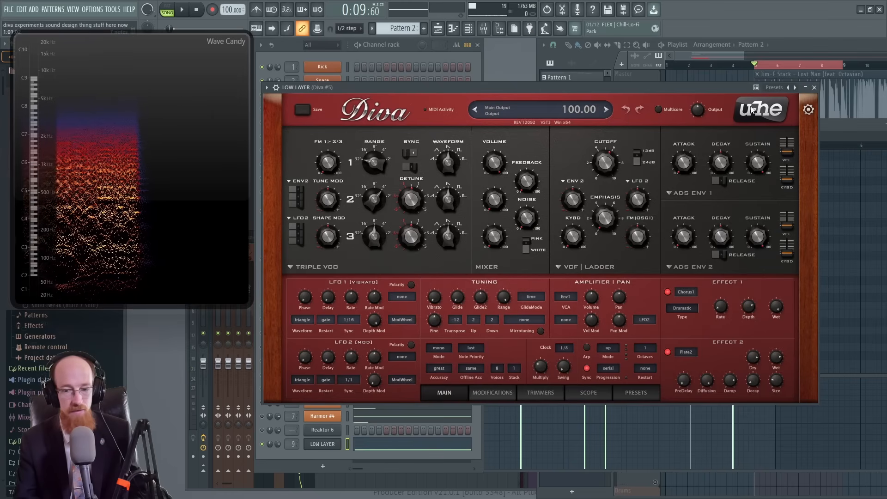
{"action": "left_click", "coordinate": [814, 88]}
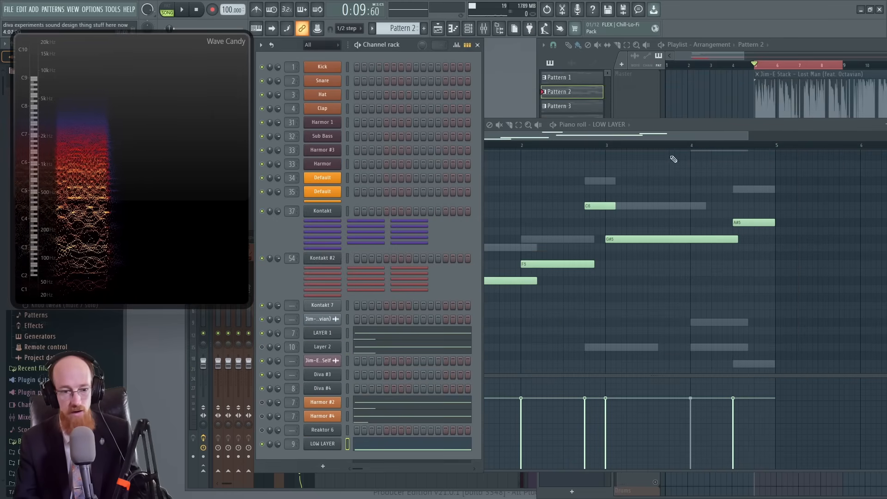
{"action": "left_click", "coordinate": [341, 337]}
{"action": "left_click", "coordinate": [804, 65]}
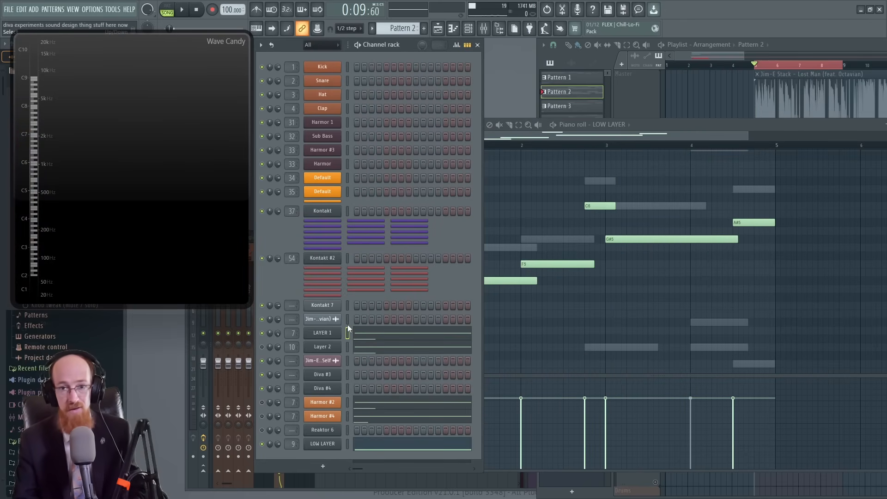
{"action": "left_click", "coordinate": [326, 333]}
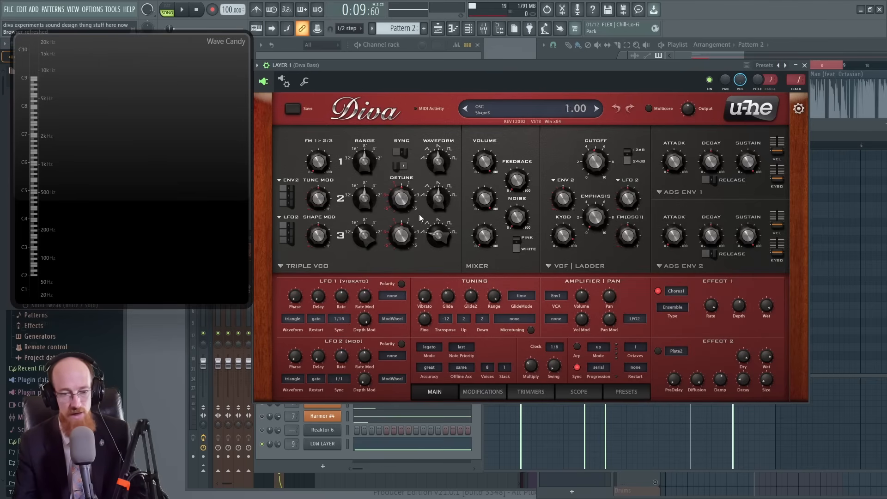
{"action": "left_click", "coordinate": [804, 66]}
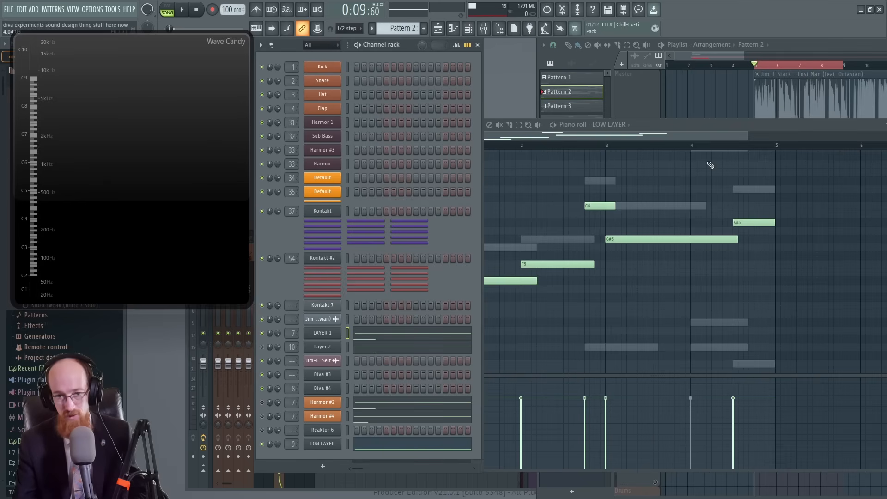
Step: Close the LOW LAYER piano roll and bring the mixer forward so all its tracks and effect slots are visible
{"action": "left_click_drag", "start_coordinate": [750, 127], "coordinate": [632, 117]}
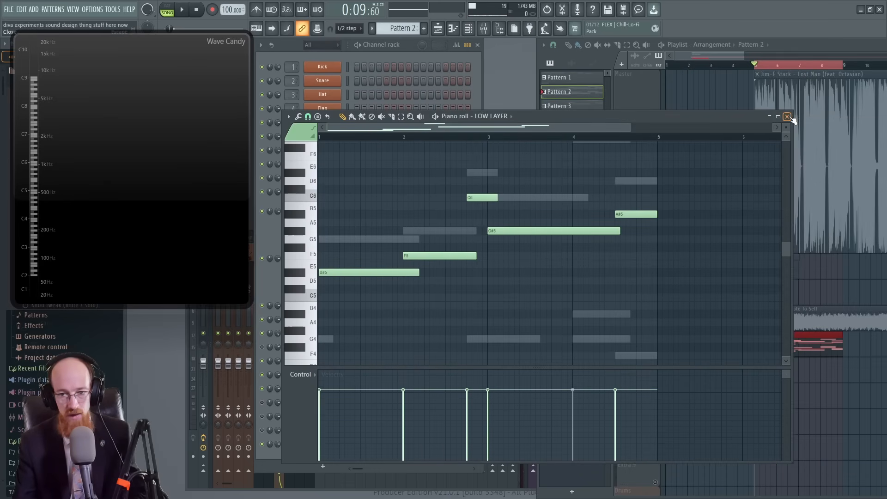
{"action": "left_click", "coordinate": [789, 116]}
{"action": "left_click", "coordinate": [520, 231]}
{"action": "left_click_drag", "start_coordinate": [436, 241], "coordinate": [523, 220]}
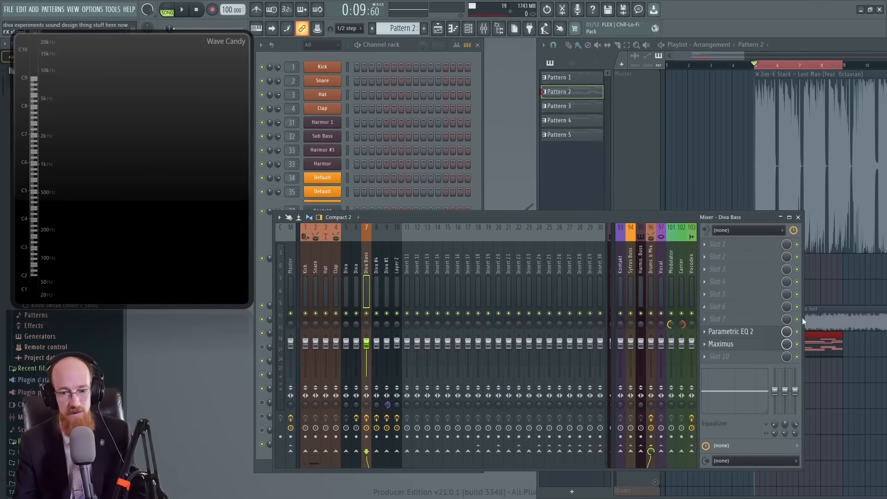
Step: Examine the Parametric EQ 2 curve on the Diva Bass mixer track and close the equalizer
{"action": "left_click", "coordinate": [742, 332]}
{"action": "left_click_drag", "start_coordinate": [414, 159], "coordinate": [524, 147]}
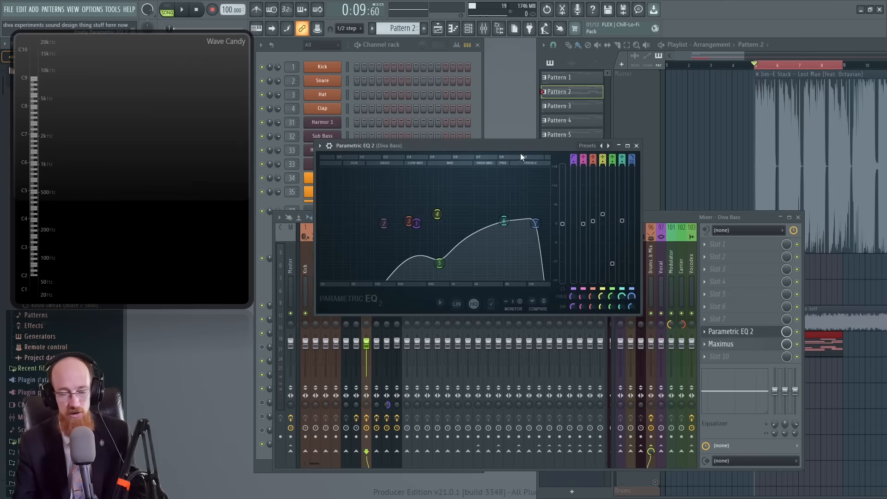
{"action": "left_click", "coordinate": [637, 146]}
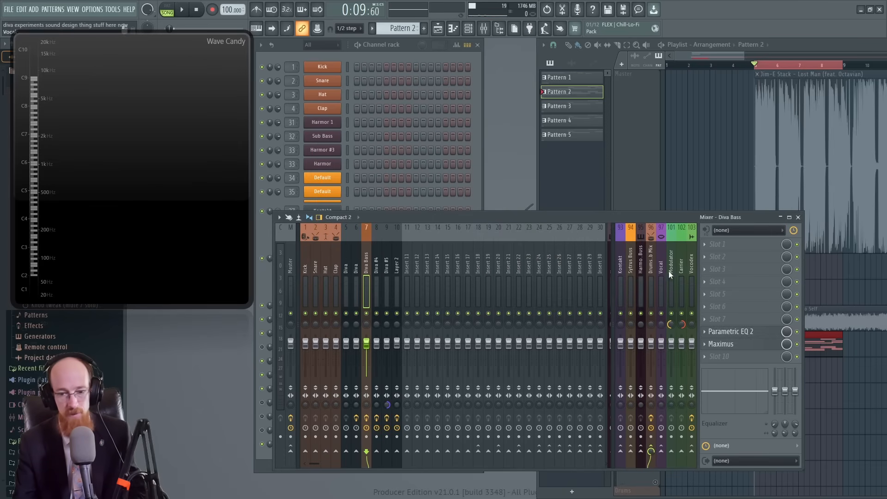
Step: Examine the low, mid and high band compression curves of Maximus on the Diva Bass track and close it
{"action": "left_click", "coordinate": [749, 345]}
{"action": "left_click_drag", "start_coordinate": [323, 86], "coordinate": [584, 95]}
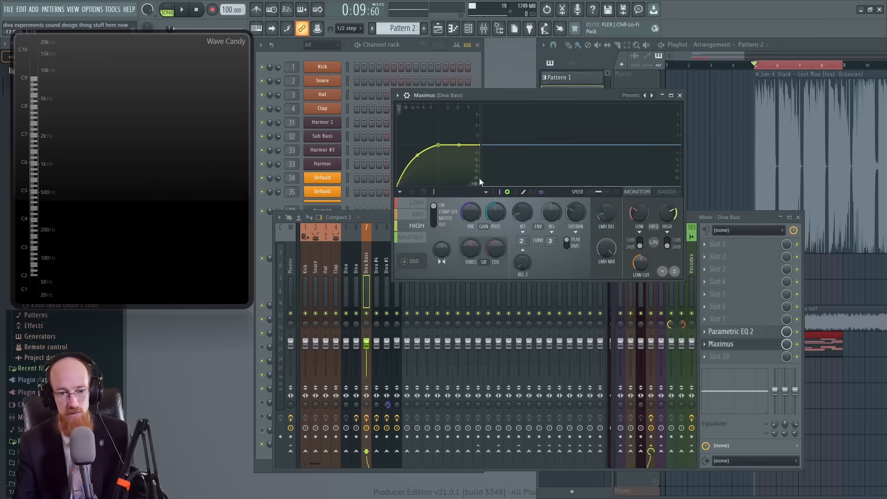
{"action": "left_click", "coordinate": [417, 216]}
{"action": "left_click", "coordinate": [419, 207]}
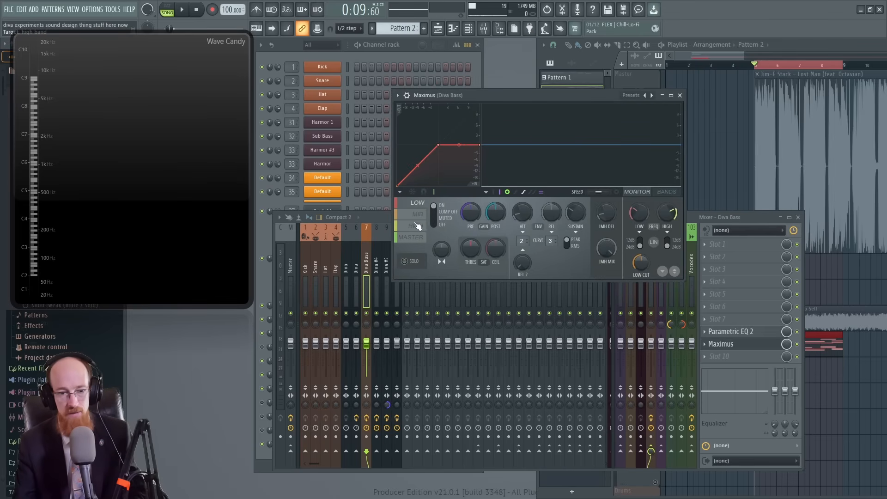
{"action": "left_click", "coordinate": [417, 225]}
{"action": "left_click", "coordinate": [417, 214]}
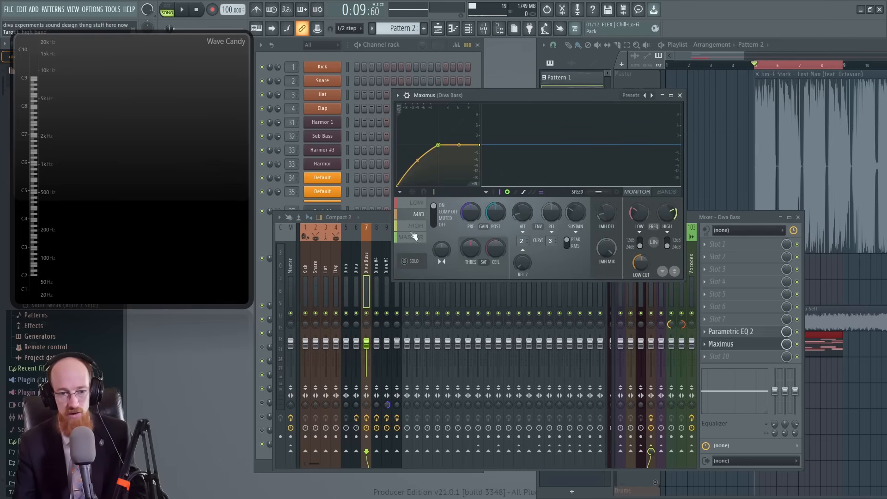
{"action": "left_click", "coordinate": [679, 96]}
Step: Review the effect chains on the Master, Diva Bass and Drums Sub Mix mixer tracks
{"action": "left_click", "coordinate": [294, 262]}
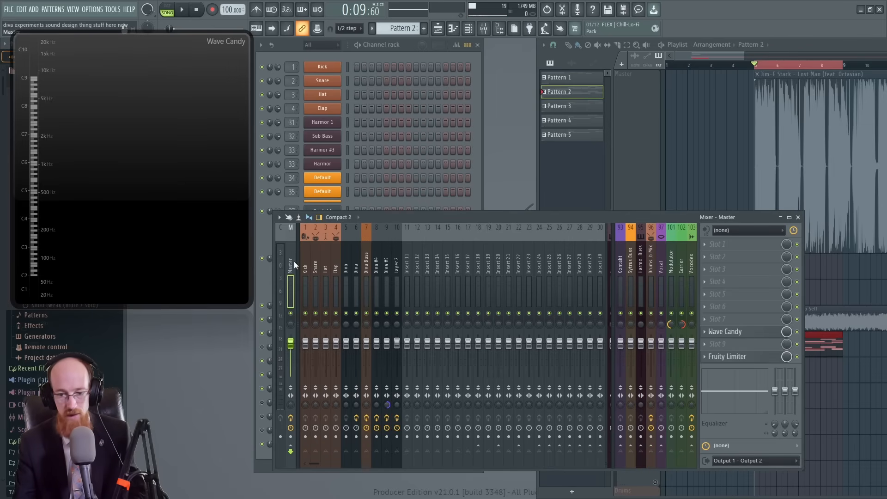
{"action": "left_click", "coordinate": [367, 266]}
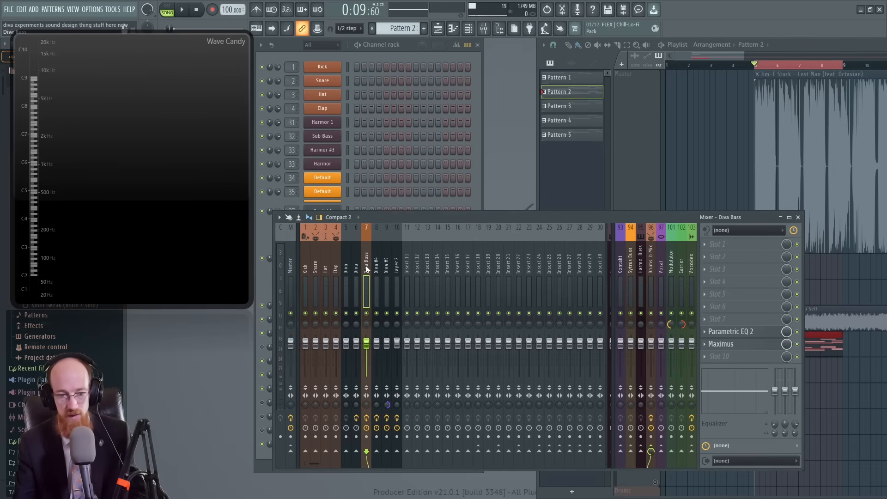
{"action": "left_click", "coordinate": [651, 259]}
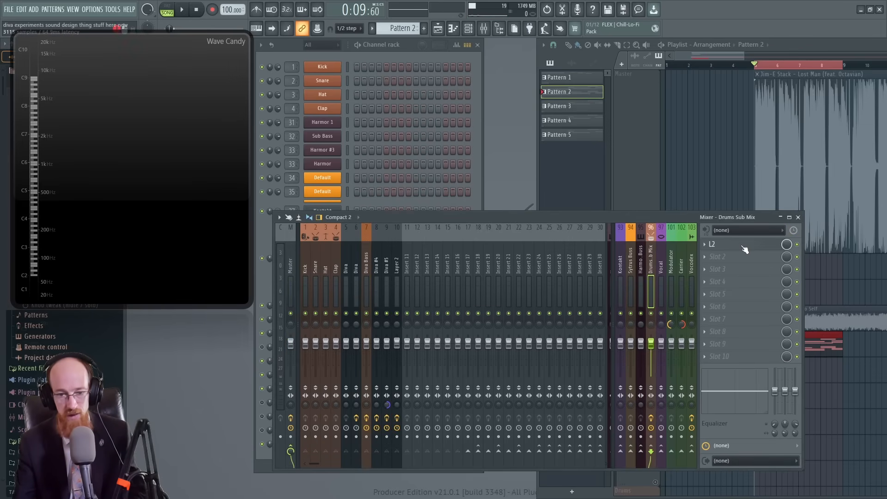
Step: Examine the FabFilter Pro-L 2 limiter settings on the Drums Sub Mix track and close the plugin
{"action": "left_click", "coordinate": [723, 244]}
{"action": "left_click_drag", "start_coordinate": [420, 110], "coordinate": [559, 103]}
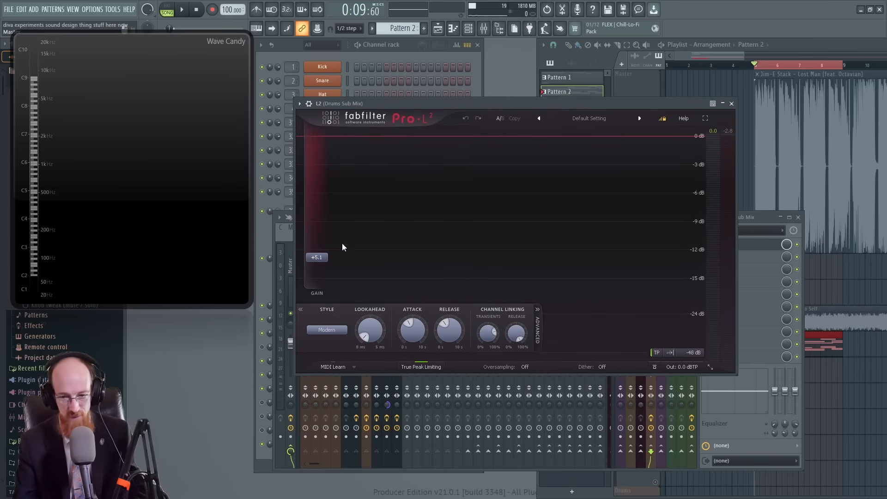
{"action": "left_click", "coordinate": [731, 103]}
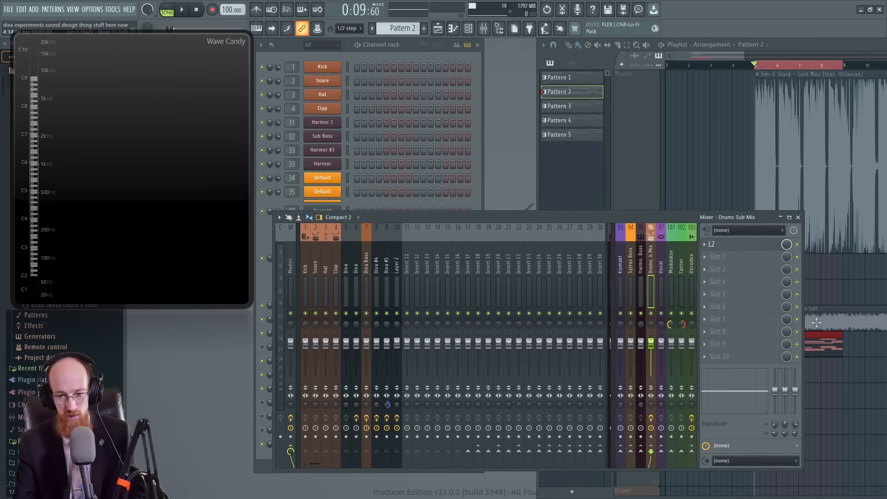
Step: Return to the Diva Bass mixer track, recheck its Parametric EQ 2 curve and close the equalizer
{"action": "left_click", "coordinate": [817, 324]}
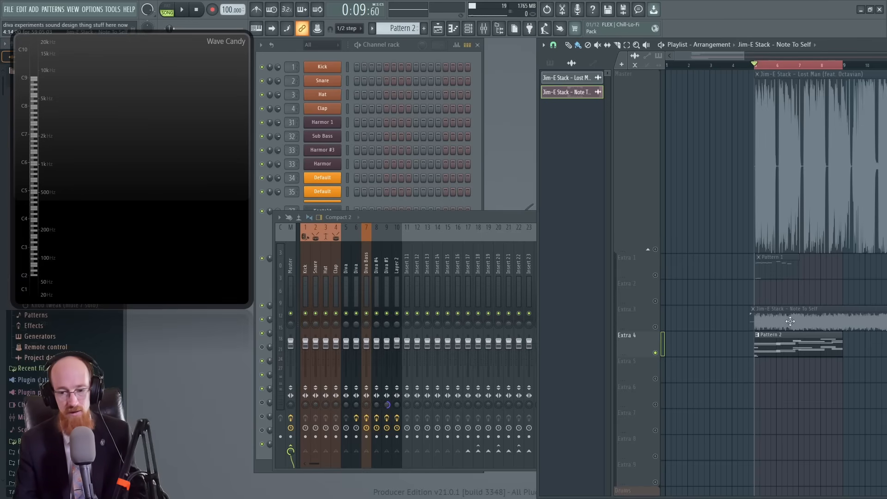
{"action": "left_click", "coordinate": [487, 219]}
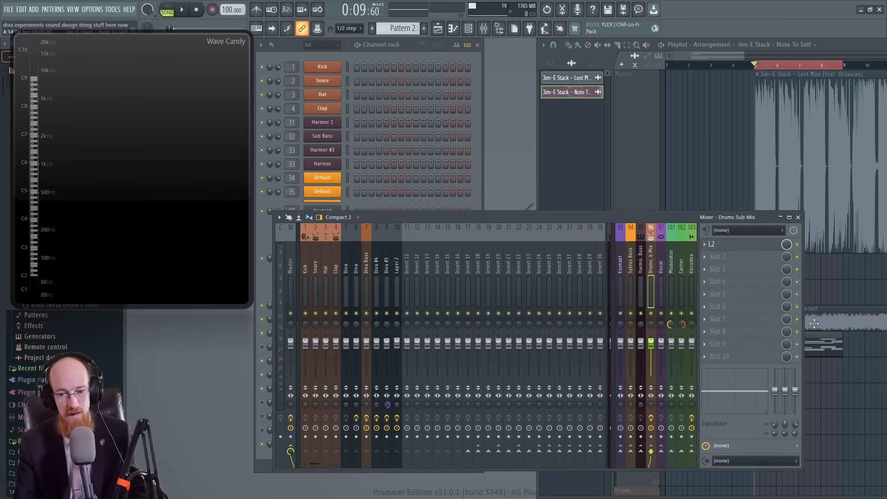
{"action": "left_click", "coordinate": [379, 281]}
{"action": "left_click", "coordinate": [364, 286]}
{"action": "left_click", "coordinate": [722, 331]}
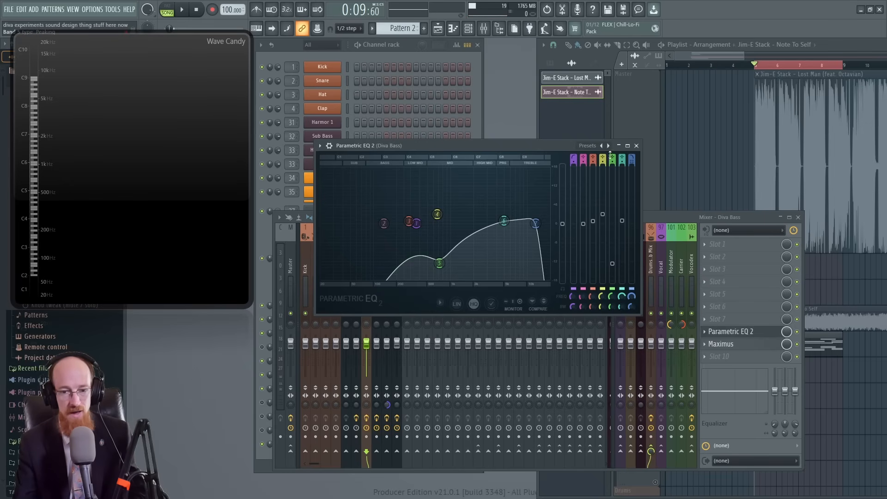
{"action": "left_click", "coordinate": [636, 146]}
Step: Compare the LOW LAYER notes with the LAYER 1 notes in the piano roll, and close it
{"action": "left_click", "coordinate": [424, 64]}
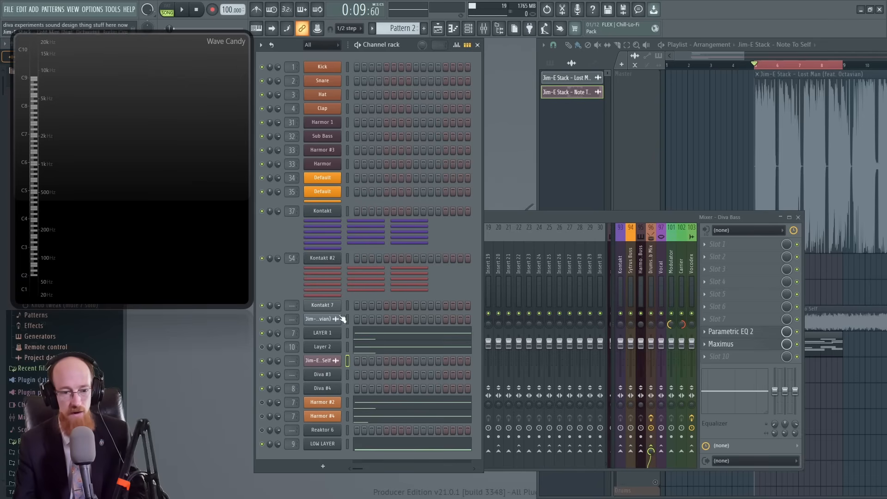
{"action": "left_click", "coordinate": [262, 334]}
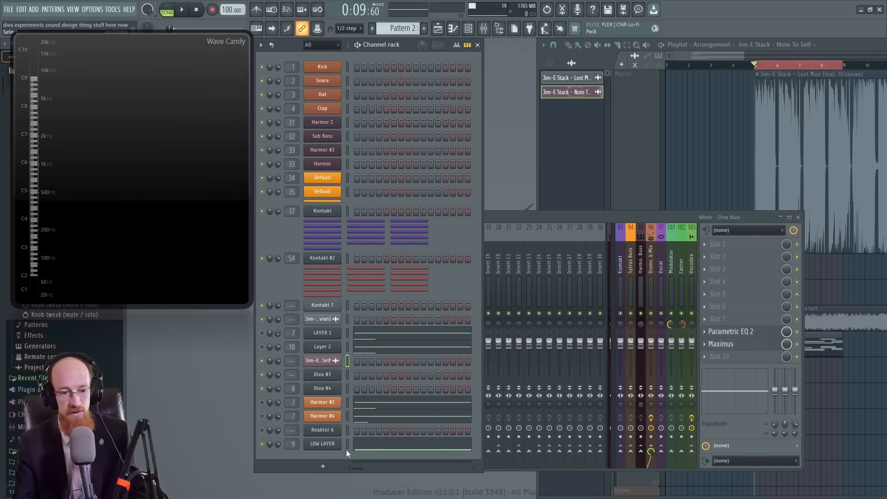
{"action": "left_click", "coordinate": [371, 447]}
{"action": "left_click_drag", "start_coordinate": [354, 278], "coordinate": [477, 251]}
{"action": "left_click_drag", "start_coordinate": [479, 194], "coordinate": [560, 242]}
{"action": "left_click_drag", "start_coordinate": [636, 237], "coordinate": [656, 204]}
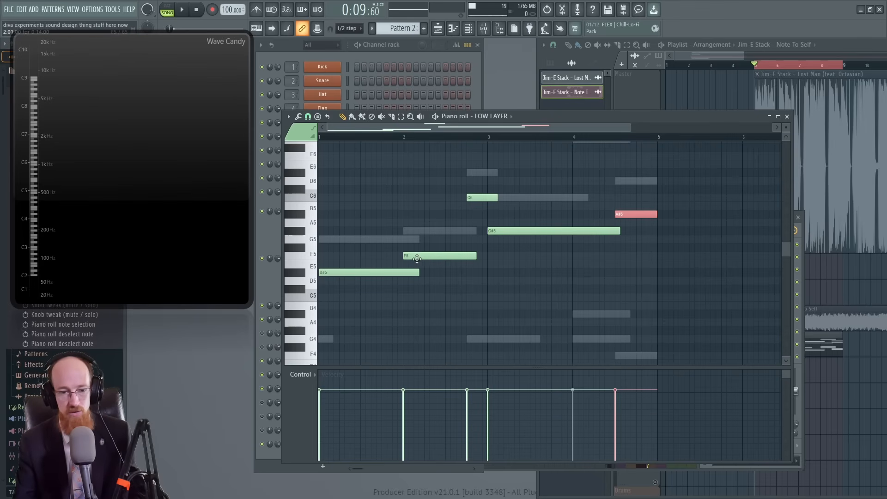
{"action": "double_click", "coordinate": [370, 239]}
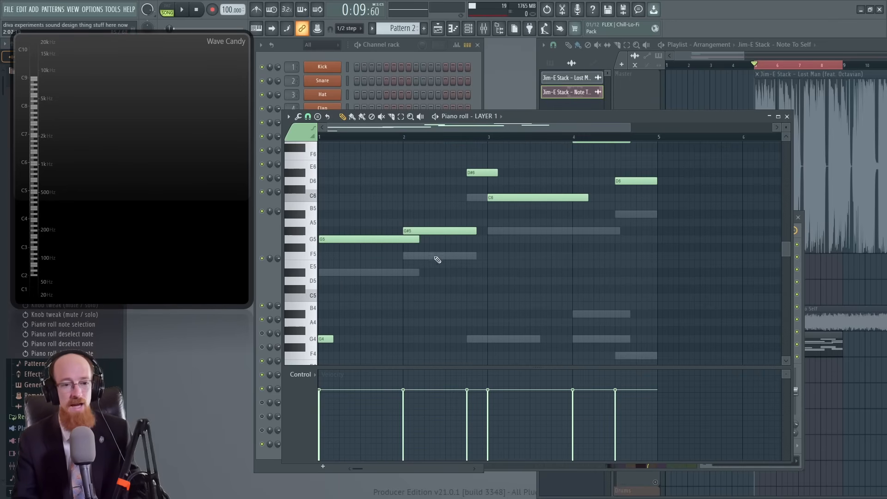
{"action": "left_click", "coordinate": [787, 116]}
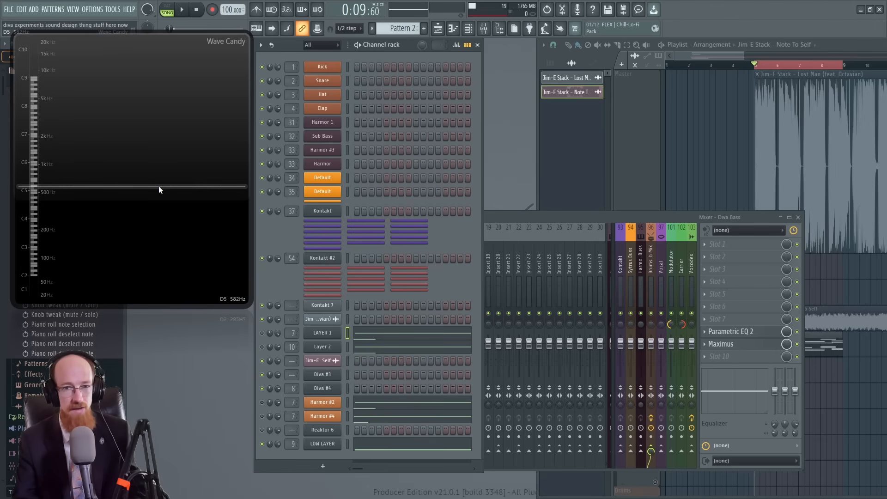
Step: Reopen the LOW LAYER piano roll and highlight its notes one after another to compare them with the ghost notes above
{"action": "left_click", "coordinate": [395, 447]}
{"action": "scroll", "coordinate": [549, 284], "scroll_direction": "down", "scroll_amount": 1}
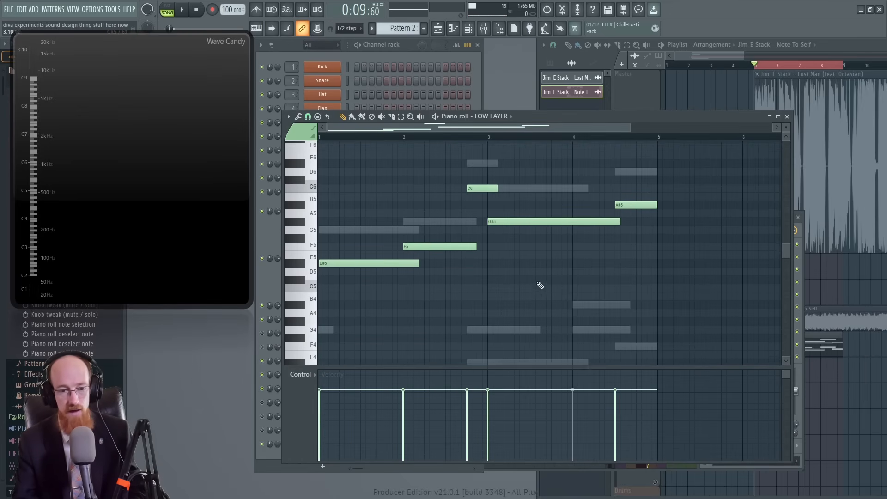
{"action": "scroll", "coordinate": [548, 283], "scroll_direction": "up", "scroll_amount": 2}
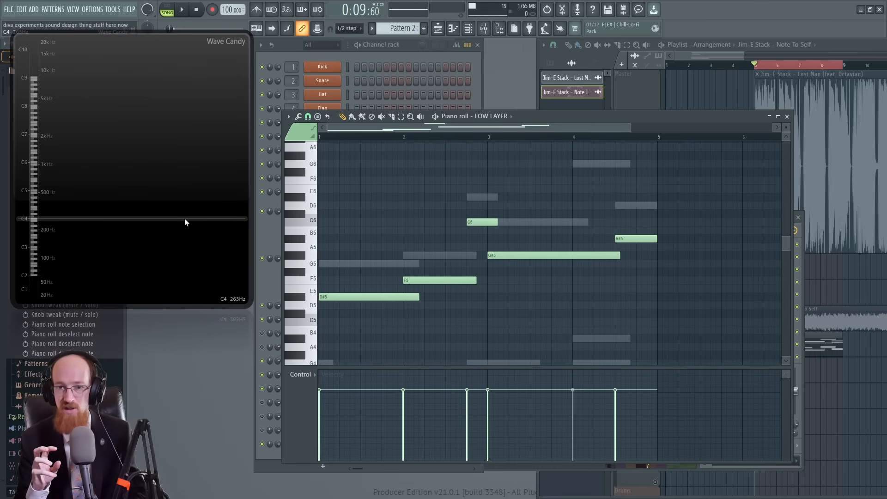
{"action": "left_click_drag", "start_coordinate": [375, 308], "coordinate": [690, 194]}
{"action": "left_click", "coordinate": [416, 248], "text": "ctrl"}
{"action": "left_click_drag", "start_coordinate": [385, 316], "coordinate": [441, 288]}
{"action": "left_click_drag", "start_coordinate": [476, 231], "coordinate": [489, 216]}
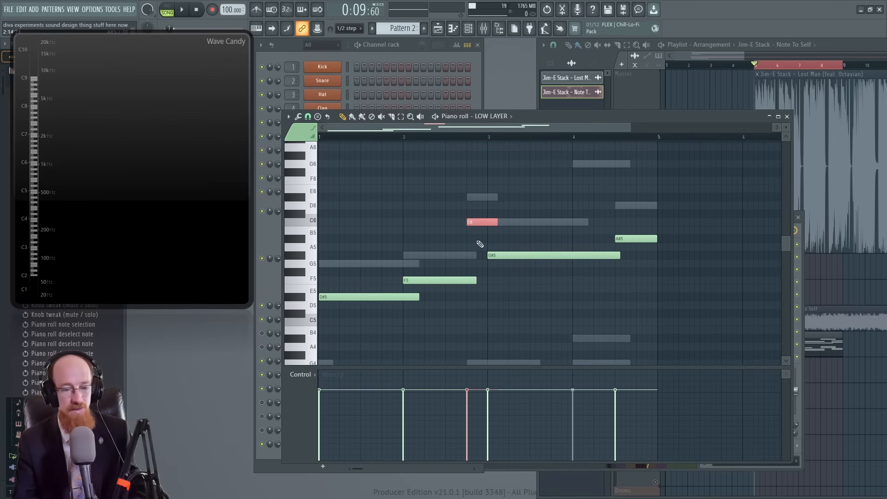
{"action": "left_click_drag", "start_coordinate": [356, 308], "coordinate": [371, 251]}
{"action": "left_click_drag", "start_coordinate": [459, 293], "coordinate": [453, 258]}
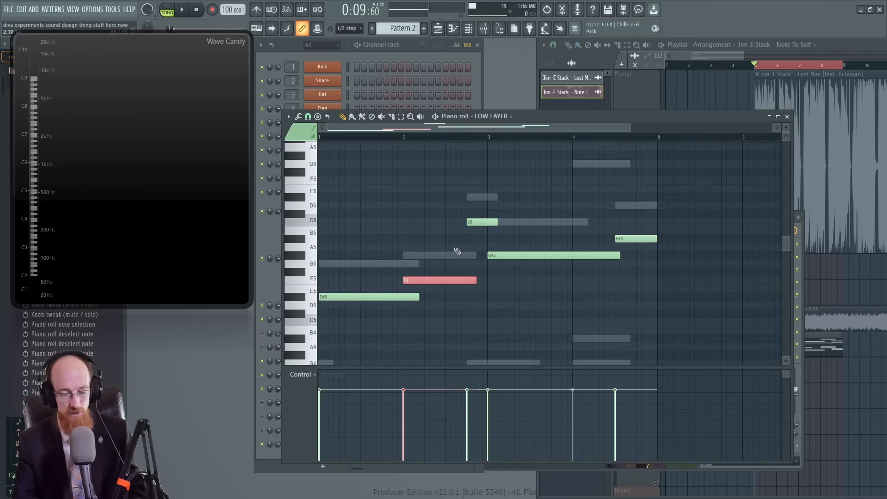
{"action": "left_click", "coordinate": [535, 214], "text": "ctrl"}
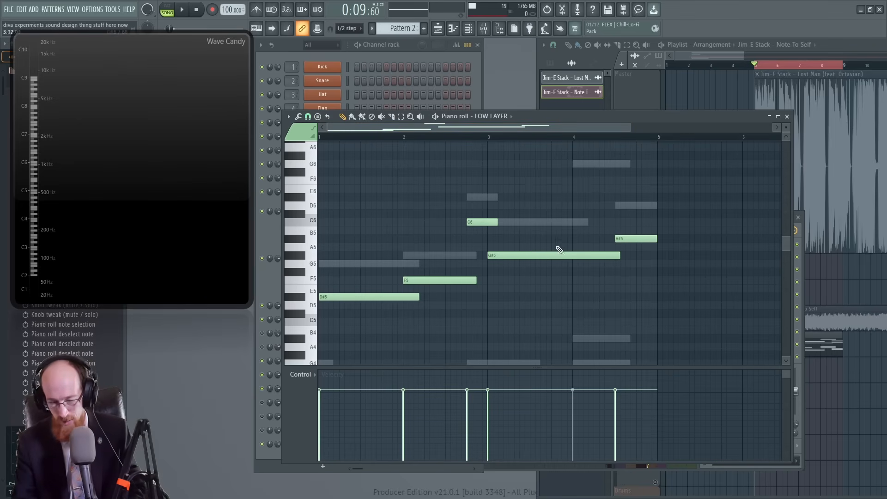
Step: Play the song briefly to audition the LOW LAYER notes, stop playback and close the piano roll
{"action": "key", "text": "space"}
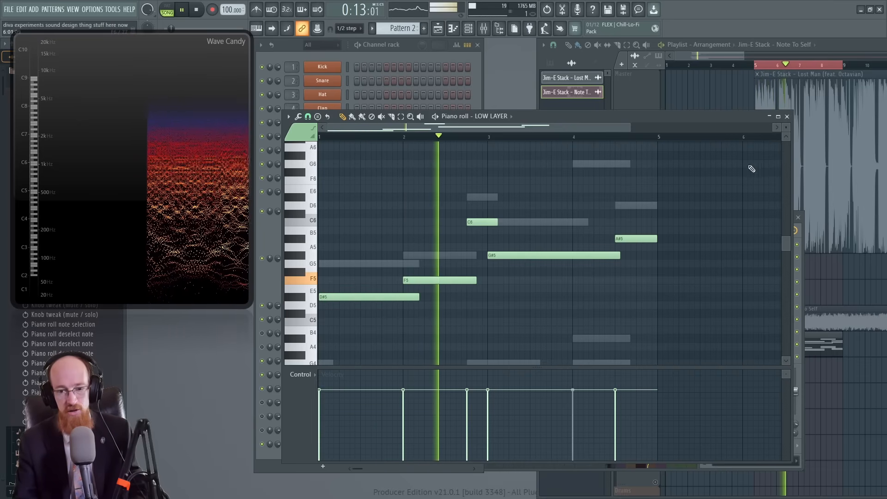
{"action": "key", "text": "space"}
{"action": "left_click", "coordinate": [787, 117]}
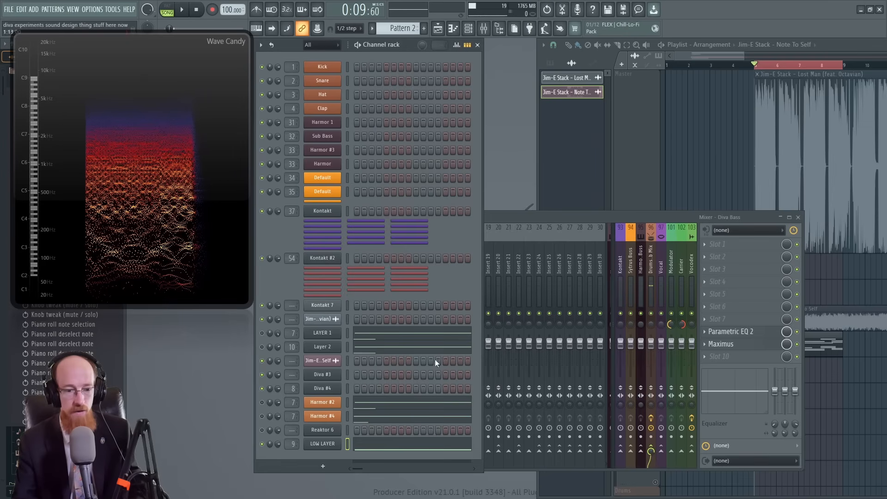
Step: Open the LOW LAYER Diva synth and review its Modifications, Trimmers and Scope pages before returning to the Main page
{"action": "left_click", "coordinate": [334, 445]}
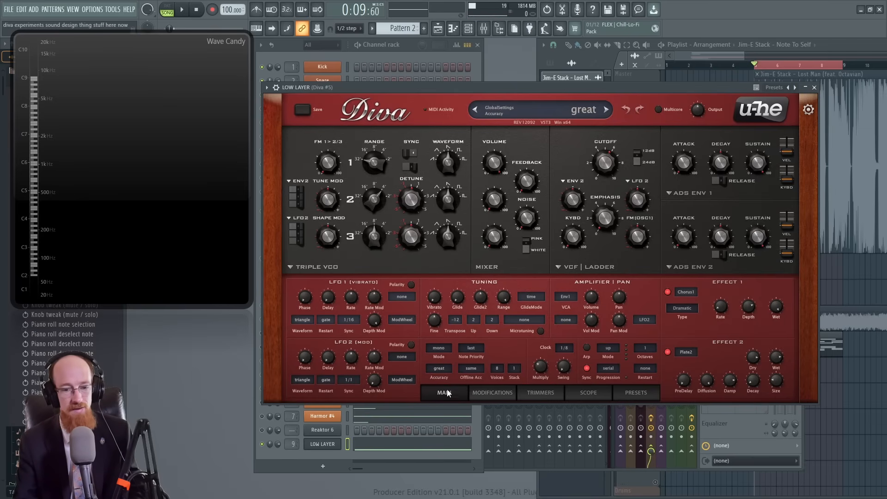
{"action": "left_click", "coordinate": [490, 396]}
{"action": "left_click", "coordinate": [538, 396]}
{"action": "left_click", "coordinate": [584, 396]}
{"action": "left_click", "coordinate": [550, 397]}
{"action": "left_click", "coordinate": [506, 399]}
{"action": "left_click", "coordinate": [446, 394]}
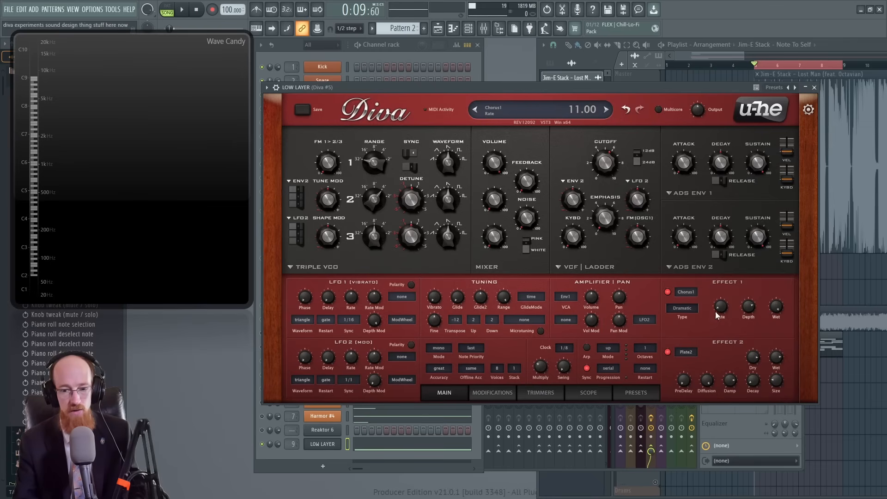
Step: Check the chorus type options of Effect 1, keep Dramatic, and audition the low layer with a short playback
{"action": "left_click", "coordinate": [685, 315]}
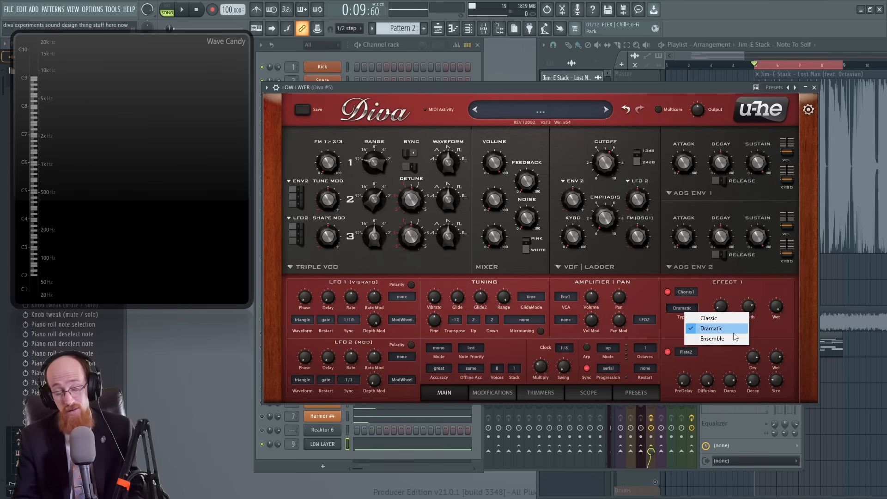
{"action": "left_click", "coordinate": [765, 332]}
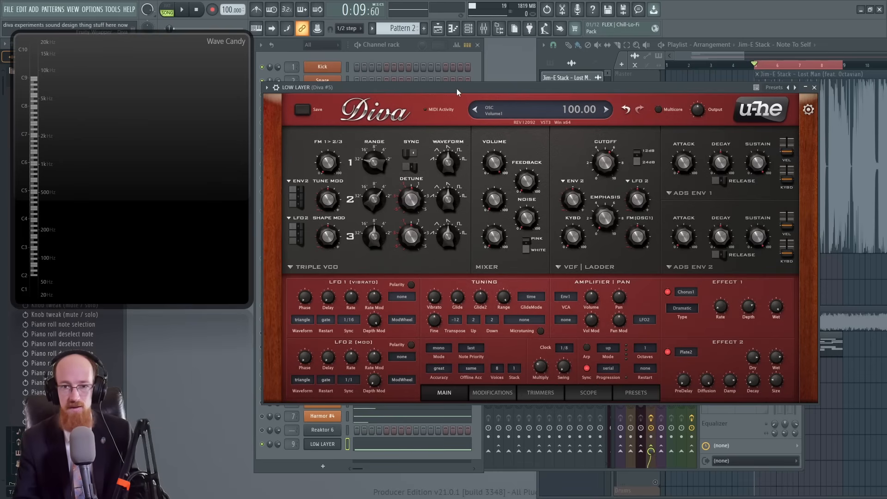
{"action": "key", "text": "space"}
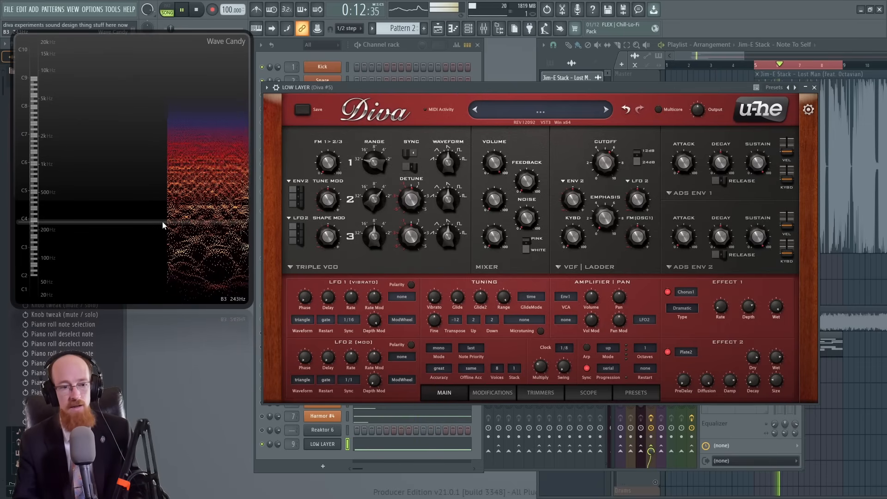
{"action": "key", "text": "space"}
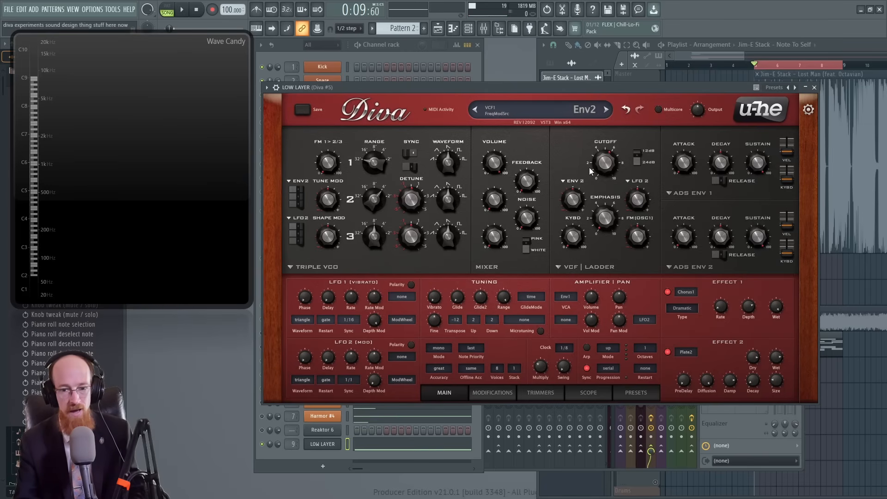
Step: Try the 12 dB slope on the LOW LAYER ladder filter, restore 24 dB, recheck the settings and close the synth
{"action": "left_click", "coordinate": [638, 160]}
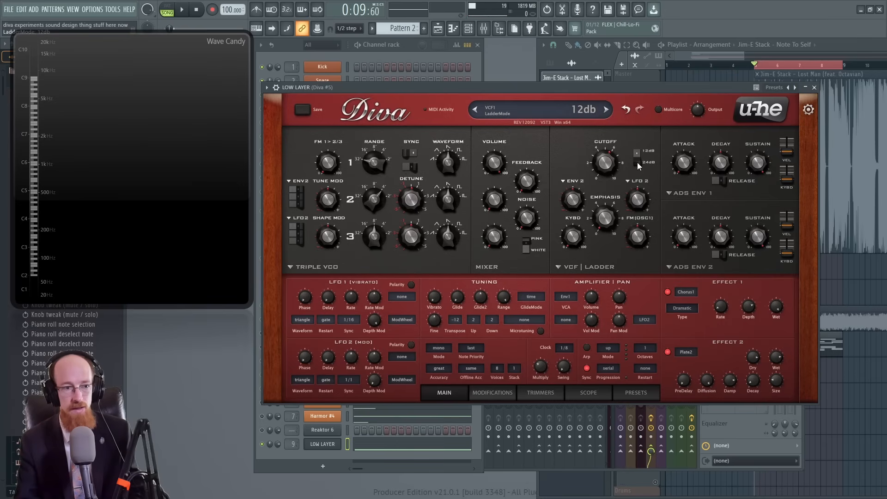
{"action": "left_click", "coordinate": [638, 163]}
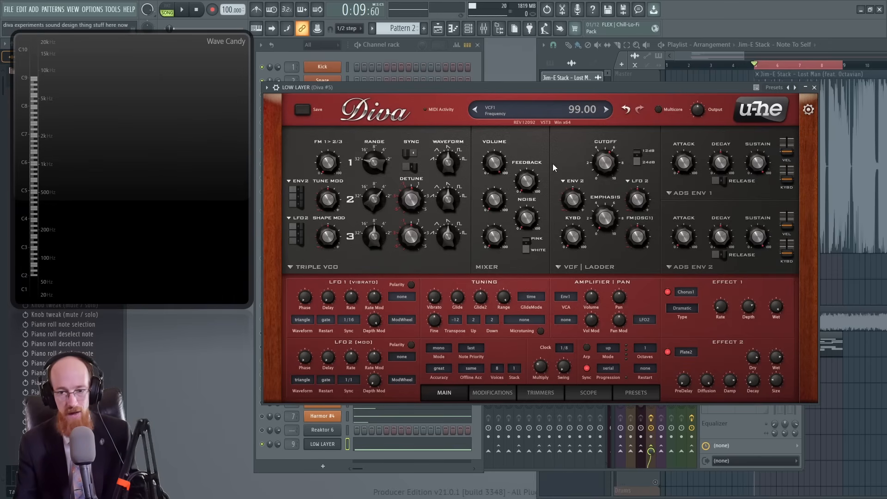
{"action": "left_click", "coordinate": [814, 87]}
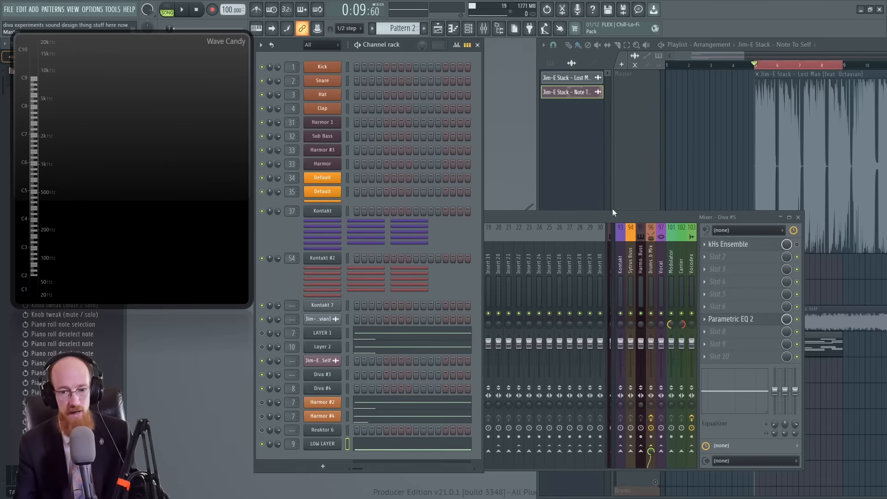
{"action": "left_click", "coordinate": [337, 446]}
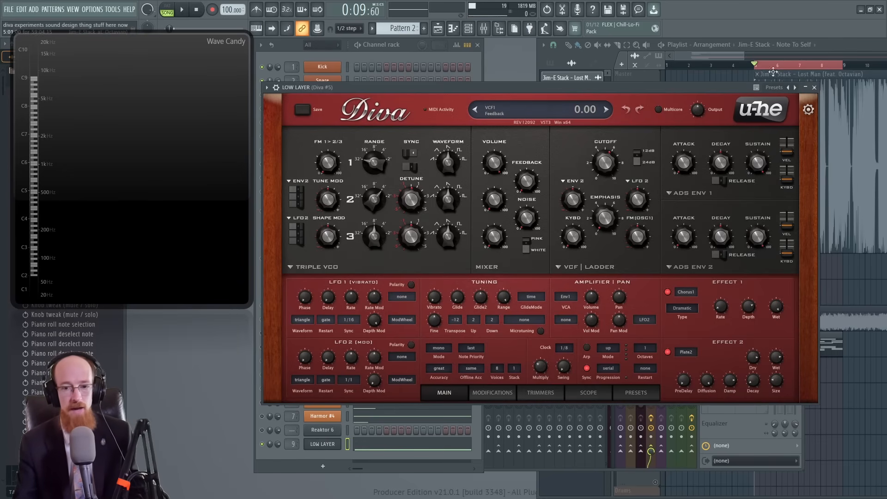
{"action": "left_click", "coordinate": [814, 87]}
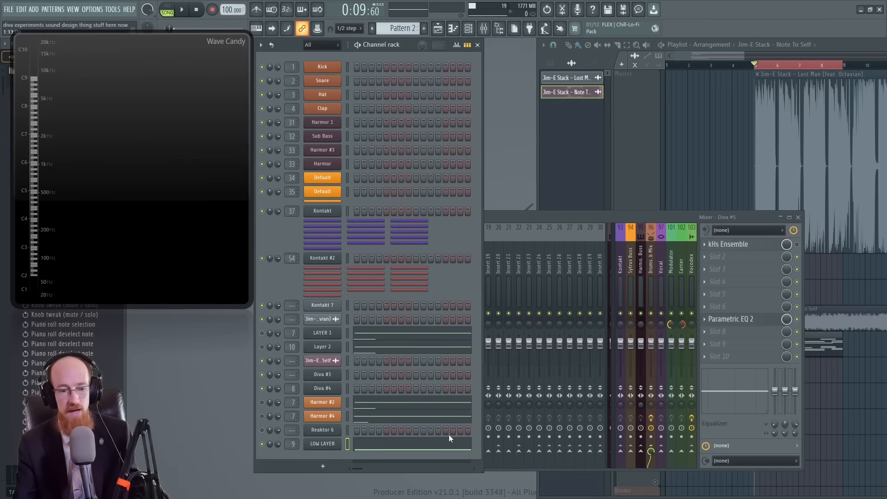
Step: Examine the Parametric EQ 2 curve on the Diva #5 mixer track, close it and show the Diva #4 effect chain
{"action": "left_click", "coordinate": [548, 218]}
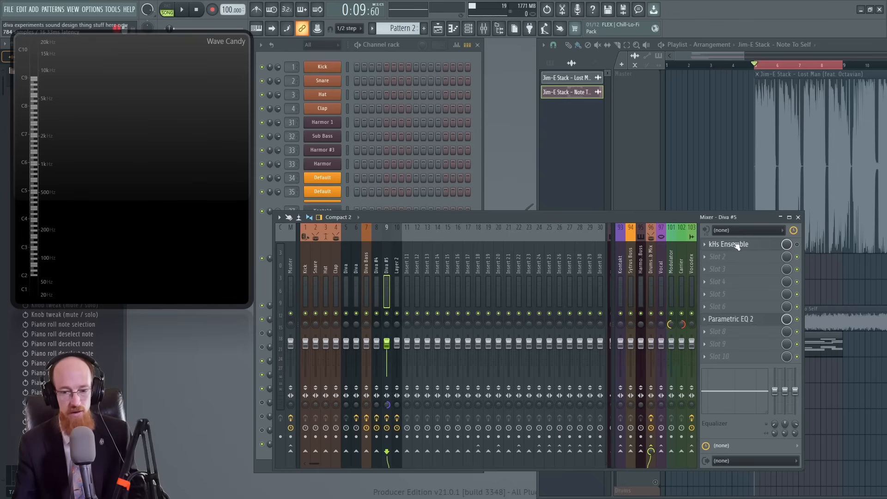
{"action": "left_click", "coordinate": [739, 319]}
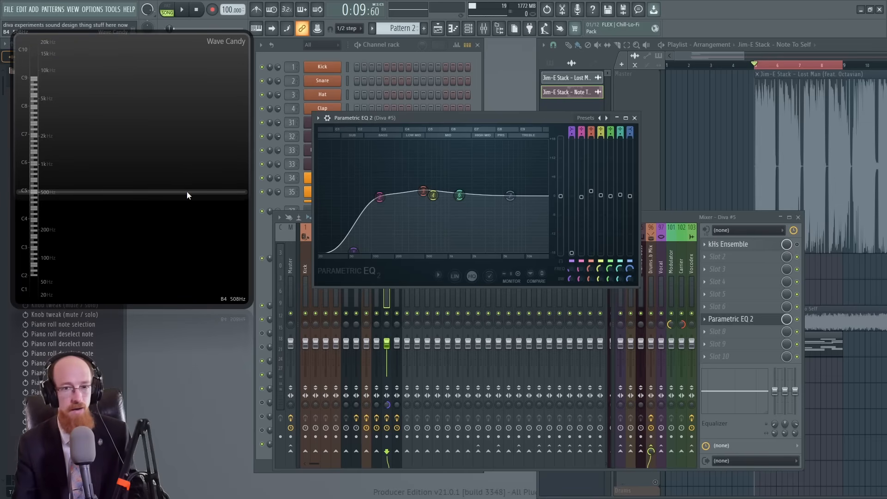
{"action": "left_click", "coordinate": [634, 118]}
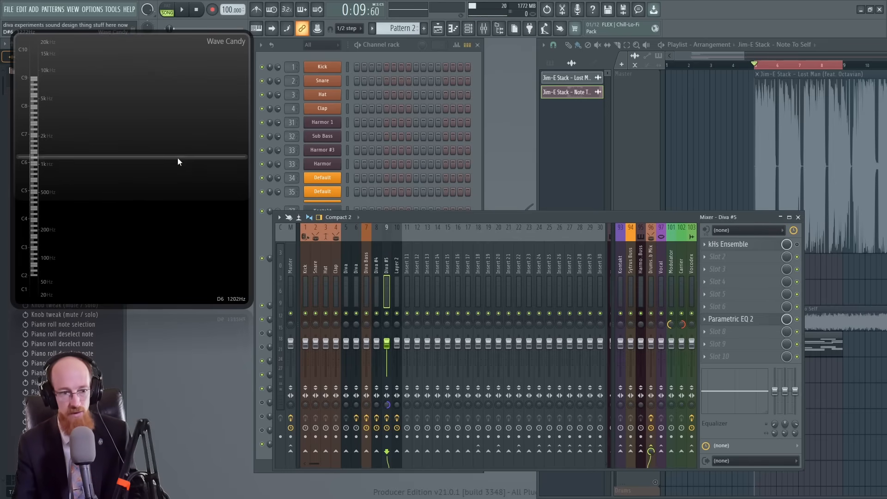
{"action": "left_click", "coordinate": [380, 268]}
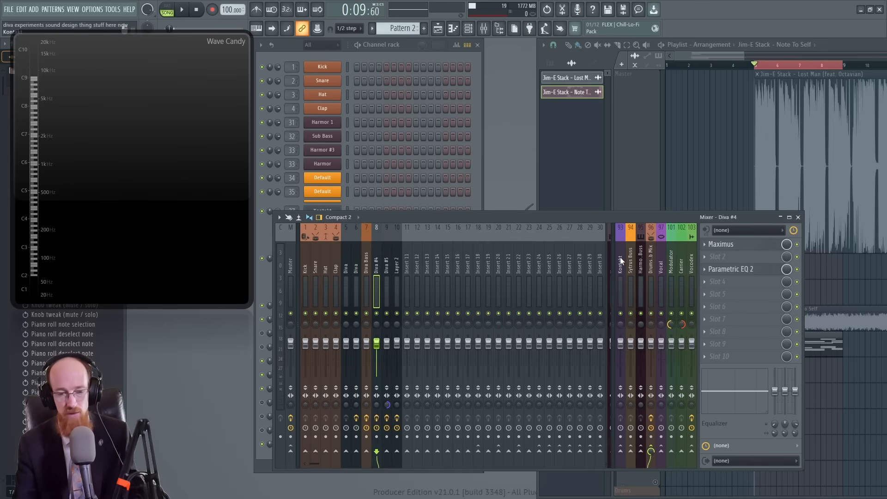
Step: Move the mixer clear of the channel names, bring the channel rack forward and toggle the mute of LAYER 1
{"action": "left_click_drag", "start_coordinate": [466, 217], "coordinate": [536, 210]}
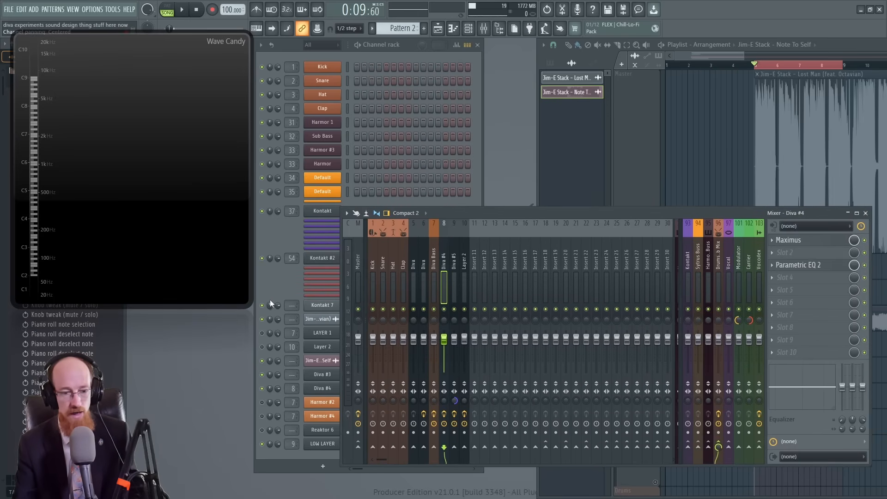
{"action": "left_click", "coordinate": [293, 280]}
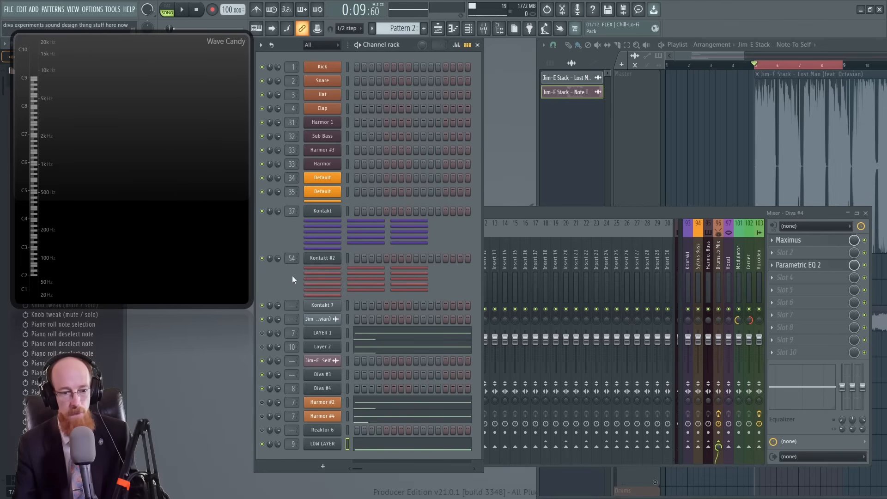
{"action": "left_click", "coordinate": [262, 333]}
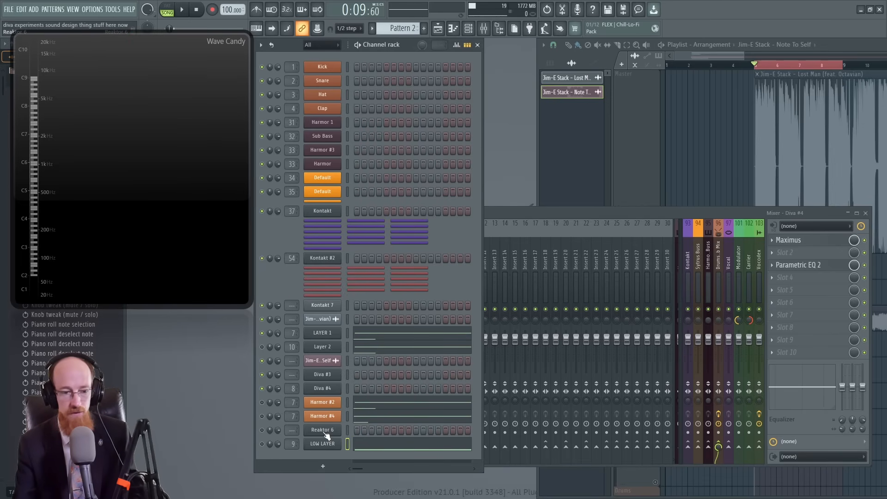
Step: Open the LAYER 1 synth, audition it briefly and check its glide setting, moving the Wave Candy display slightly lower
{"action": "left_click", "coordinate": [322, 332]}
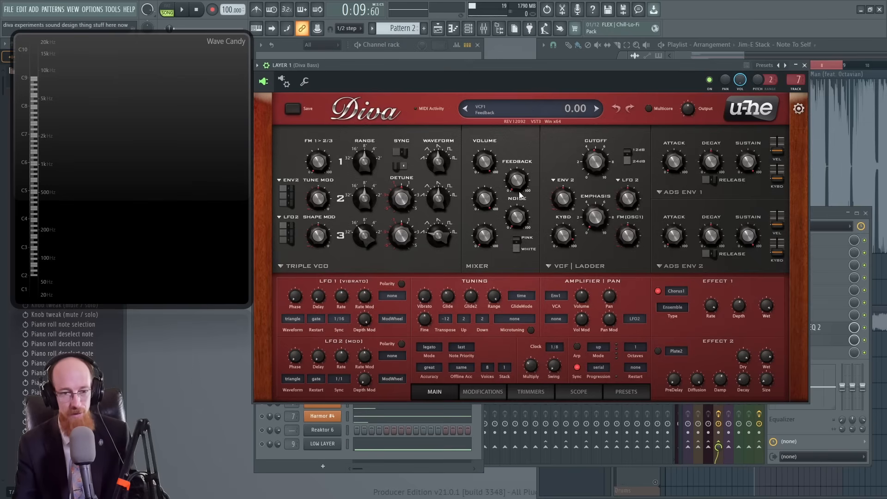
{"action": "key", "text": "space"}
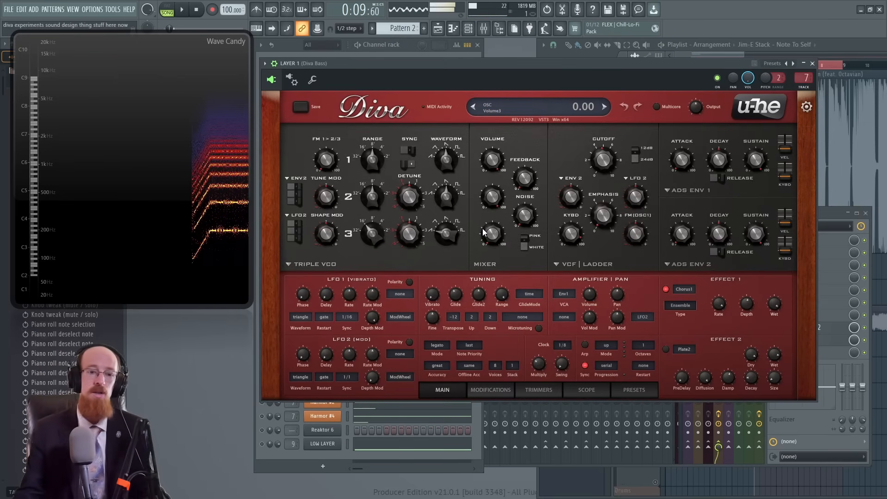
{"action": "key", "text": "space"}
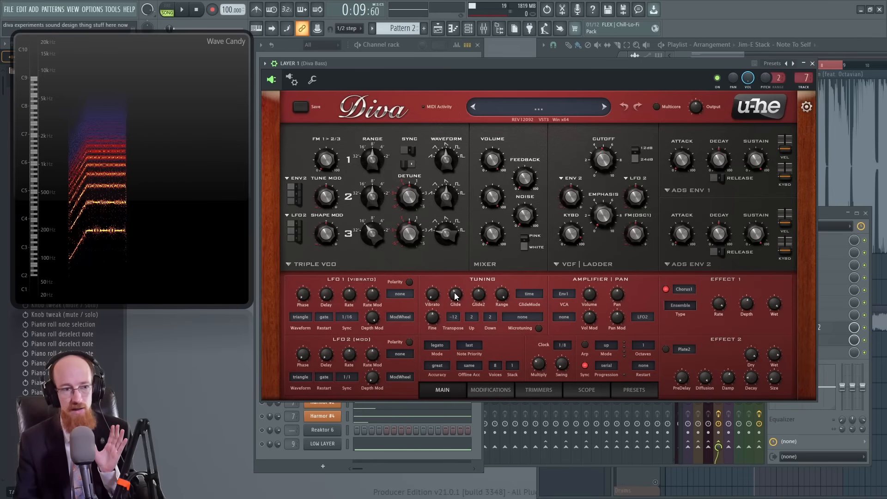
{"action": "left_click_drag", "start_coordinate": [150, 126], "coordinate": [151, 144]}
{"action": "left_click_drag", "start_coordinate": [455, 292], "coordinate": [454, 291]}
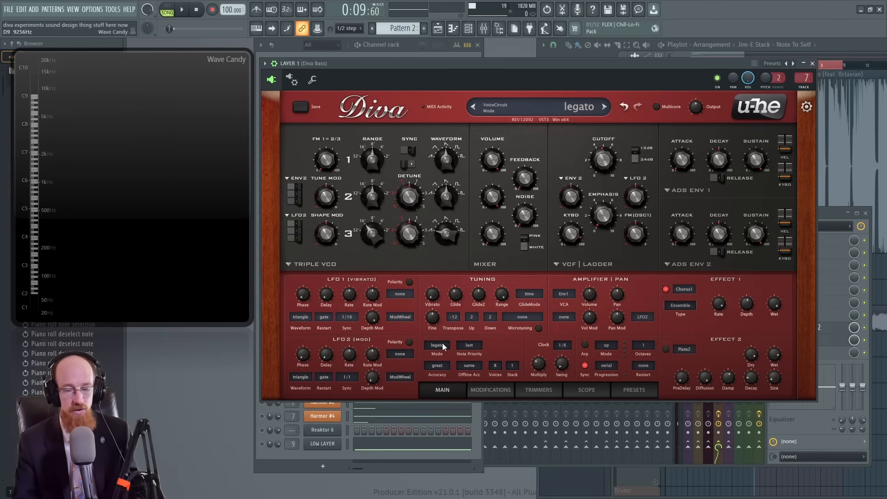
Step: Open the LAYER 1 notes in the piano roll, select the overlapping G4 and G5 opening notes and examine their slide
{"action": "left_click", "coordinate": [428, 57]}
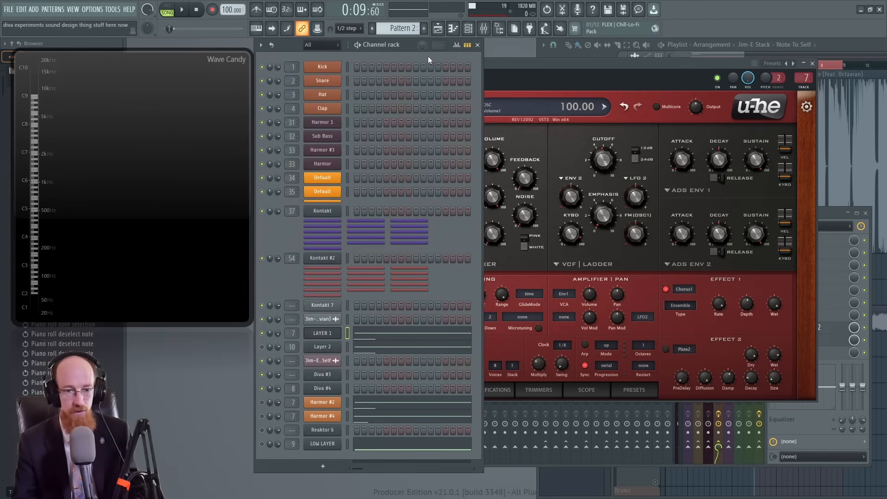
{"action": "left_click", "coordinate": [417, 334]}
{"action": "scroll", "coordinate": [513, 247], "scroll_direction": "down", "scroll_amount": 2}
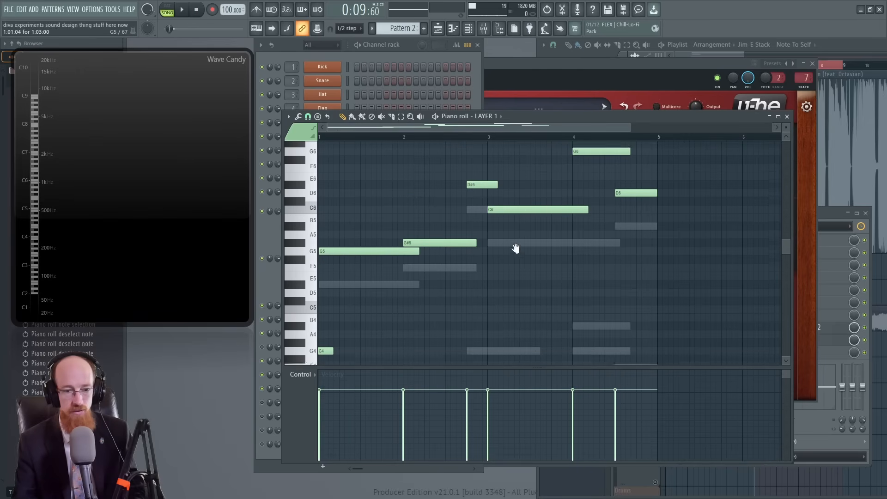
{"action": "left_click_drag", "start_coordinate": [333, 361], "coordinate": [323, 246]}
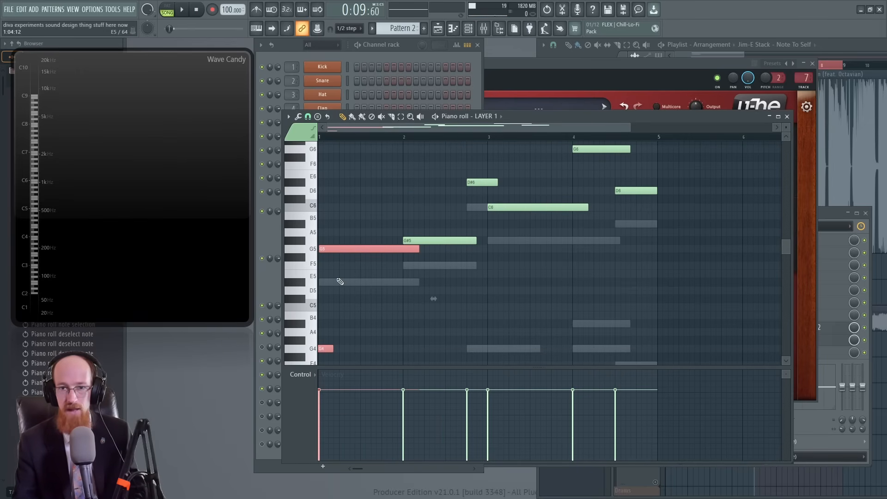
{"action": "scroll", "coordinate": [333, 277], "scroll_direction": "up", "scroll_amount": 5}
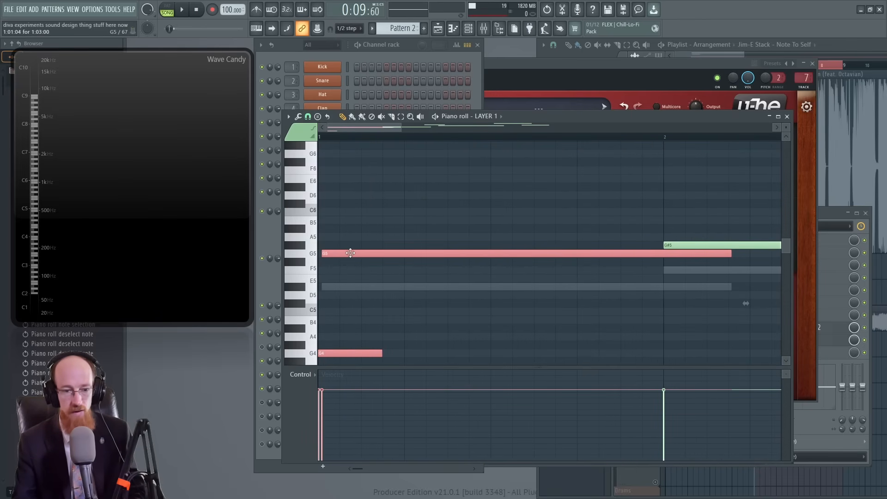
{"action": "scroll", "coordinate": [353, 255], "scroll_direction": "down", "scroll_amount": 5}
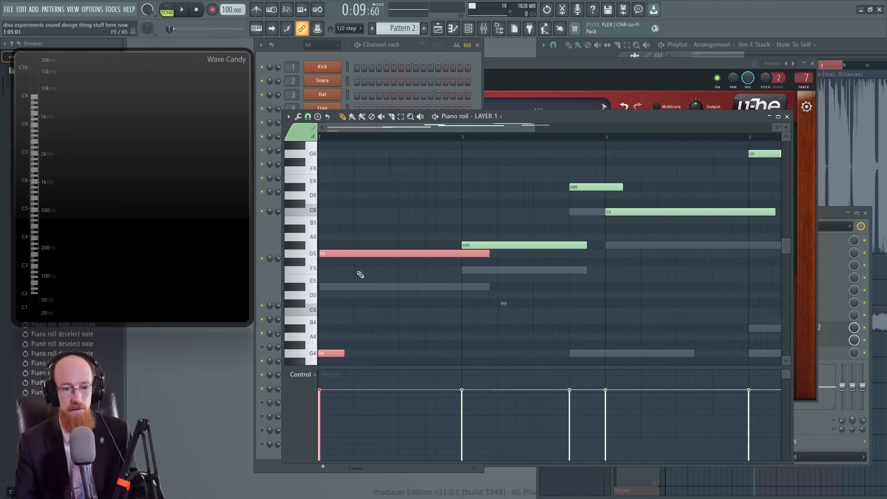
{"action": "scroll", "coordinate": [406, 286], "scroll_direction": "up", "scroll_amount": 1}
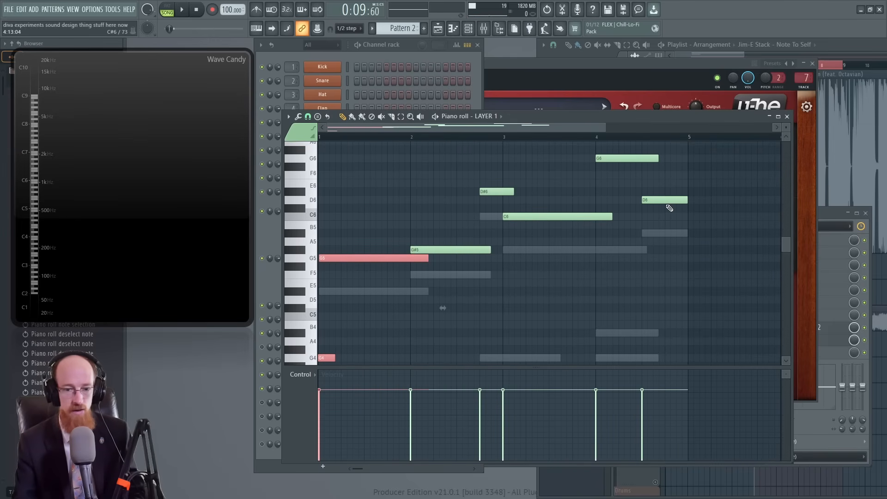
Step: Play the LAYER 1 pattern through to hear the note glides, stop playback and close the piano roll
{"action": "key", "text": "space"}
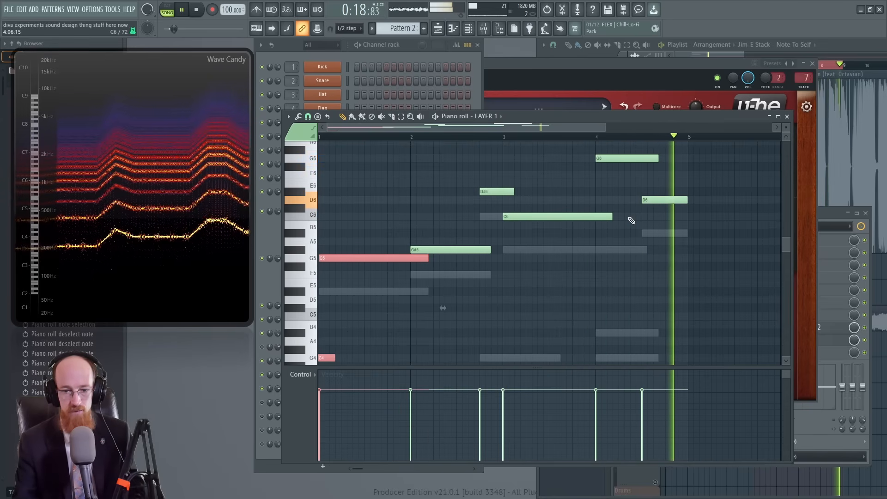
{"action": "key", "text": "space"}
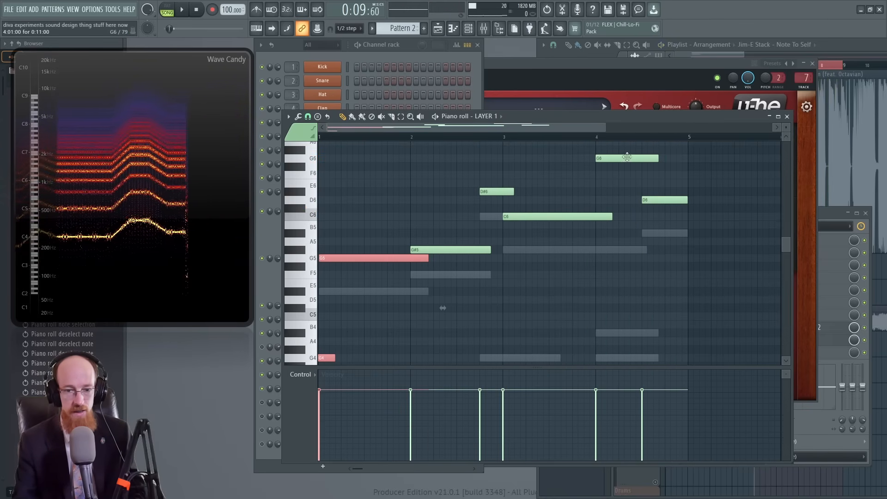
{"action": "left_click", "coordinate": [786, 116]}
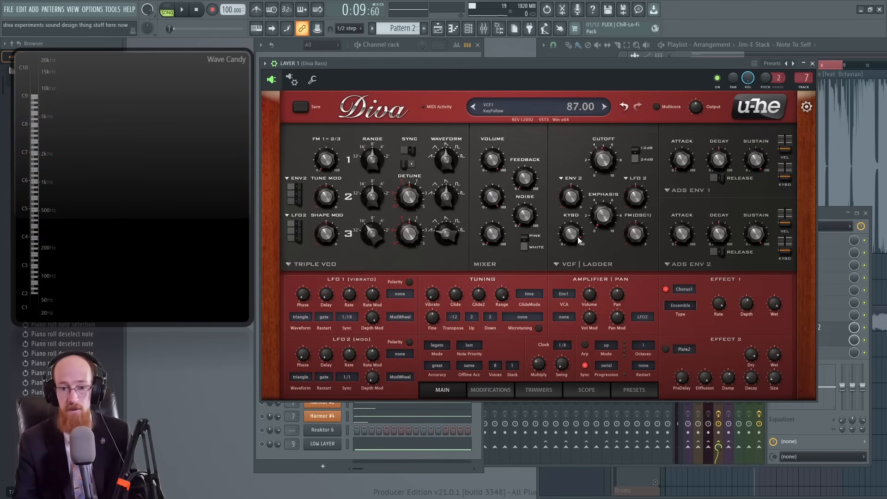
Step: Inspect the LAYER 1 ladder filter's keyboard tracking and cutoff, along with the mixer section's noise level
{"action": "mouse_move", "coordinate": [576, 237]}
{"action": "left_mouse_down"}
{"action": "mouse_move", "coordinate": [575, 228]}
{"action": "mouse_move", "coordinate": [575, 236]}
{"action": "left_mouse_up"}
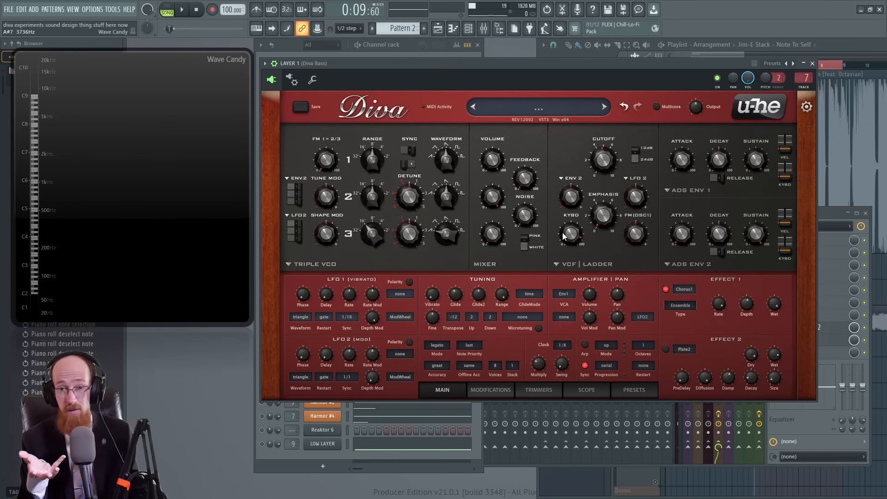
{"action": "mouse_move", "coordinate": [532, 206]}
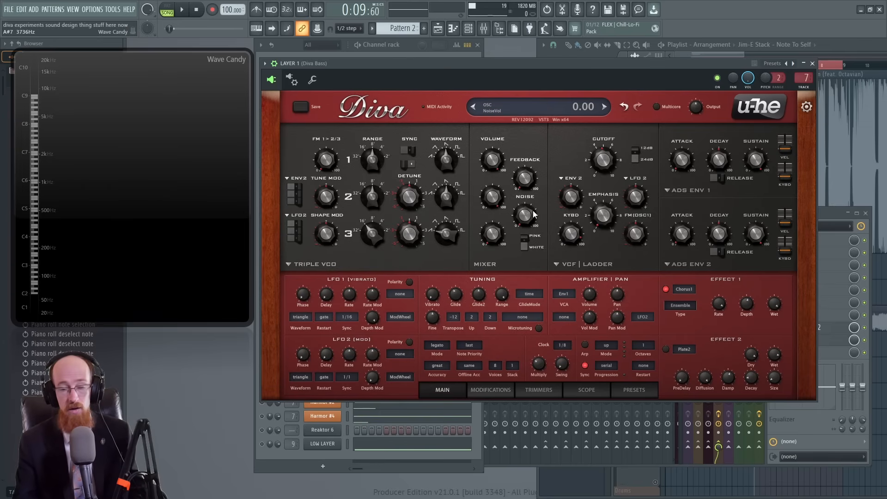
{"action": "mouse_move", "coordinate": [605, 169]}
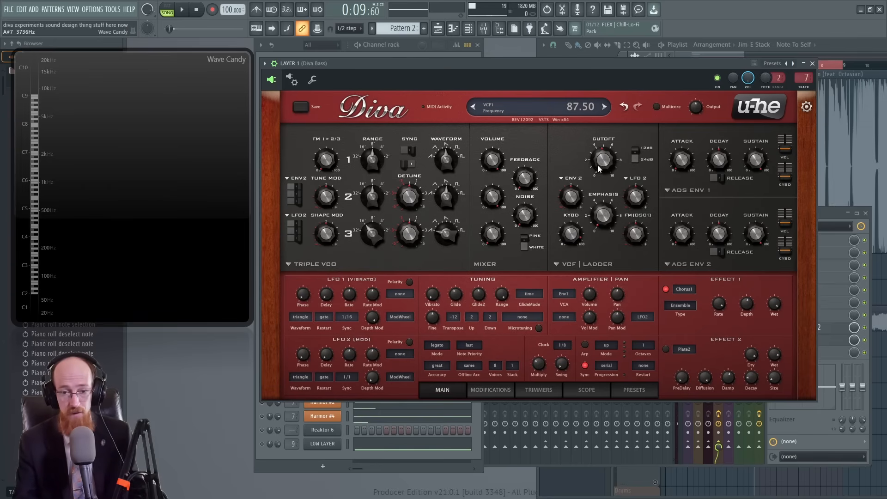
{"action": "mouse_move", "coordinate": [573, 238]}
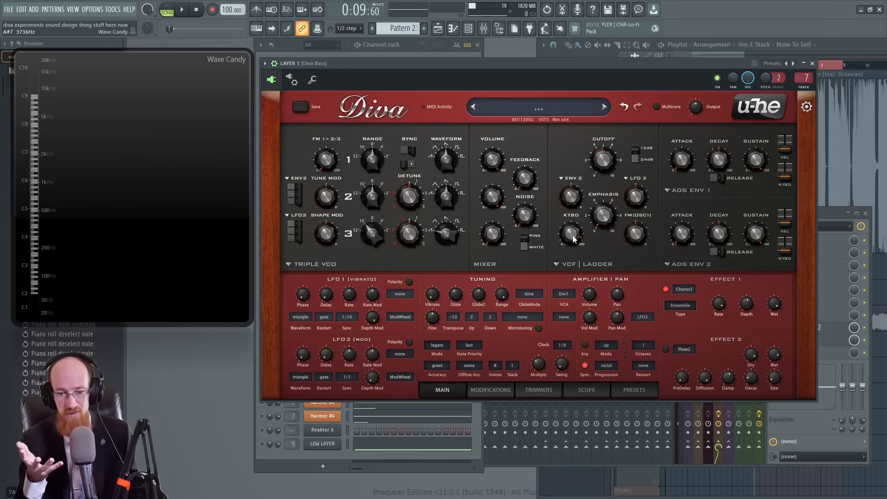
{"action": "mouse_move", "coordinate": [613, 213]}
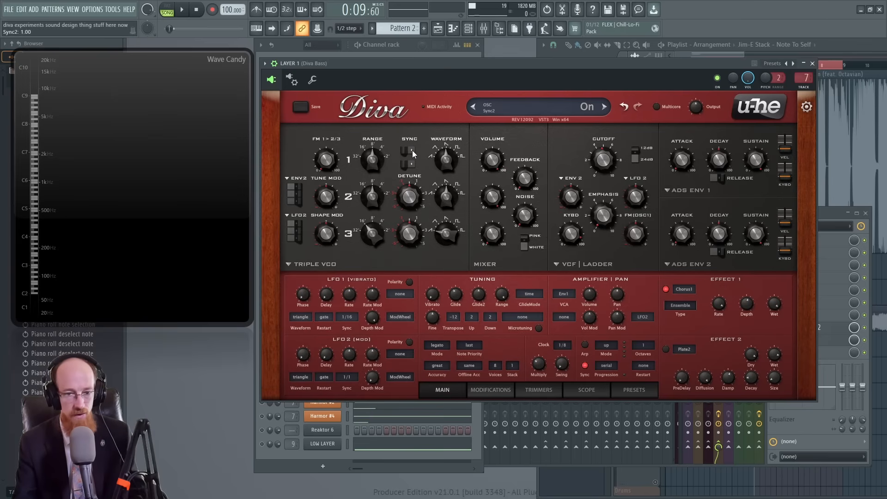
Step: Toggle oscillator 3's sync off and back on, and check the oscillator sync and waveform settings
{"action": "left_click", "coordinate": [409, 165]}
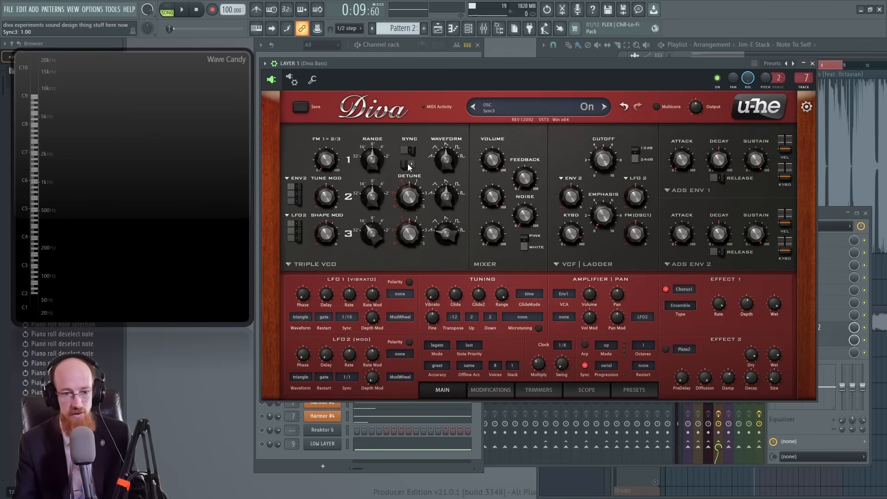
{"action": "left_click", "coordinate": [403, 163]}
{"action": "left_click", "coordinate": [411, 164]}
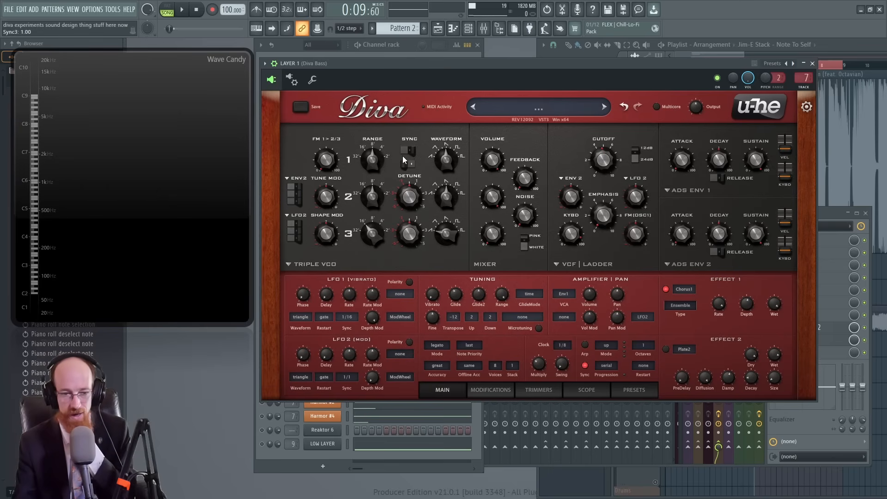
{"action": "mouse_move", "coordinate": [456, 167]}
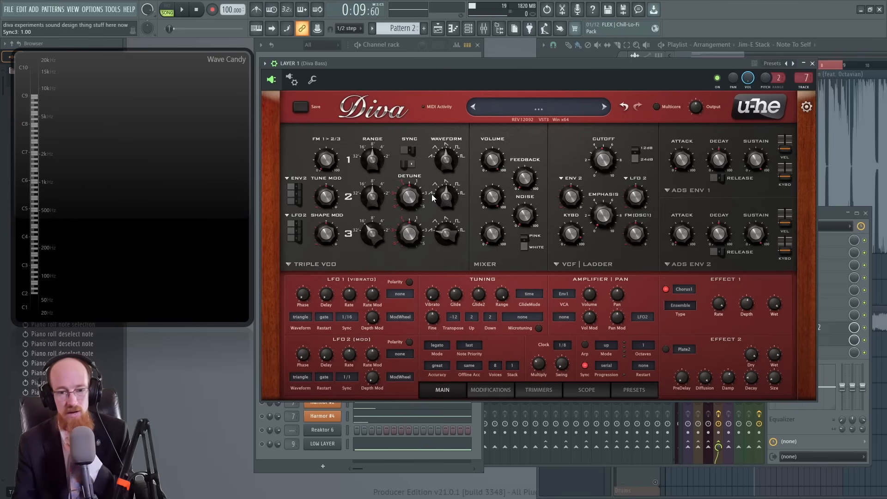
{"action": "mouse_move", "coordinate": [435, 196]}
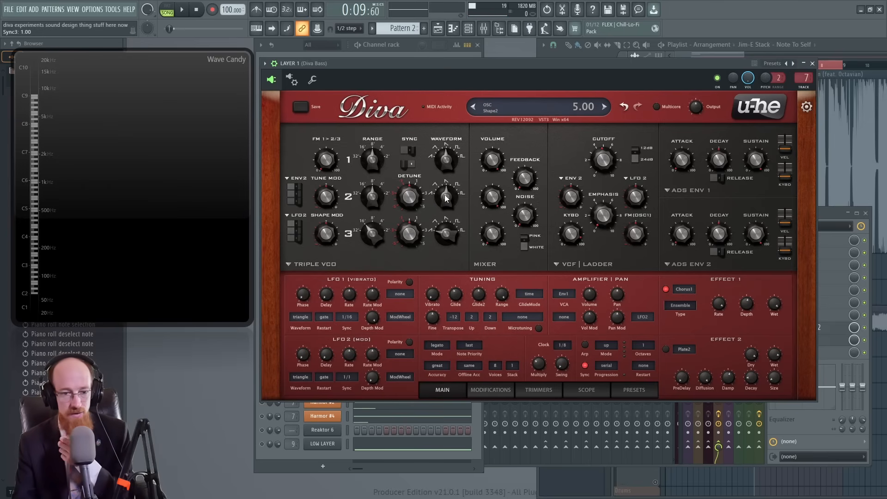
{"action": "mouse_move", "coordinate": [430, 148]}
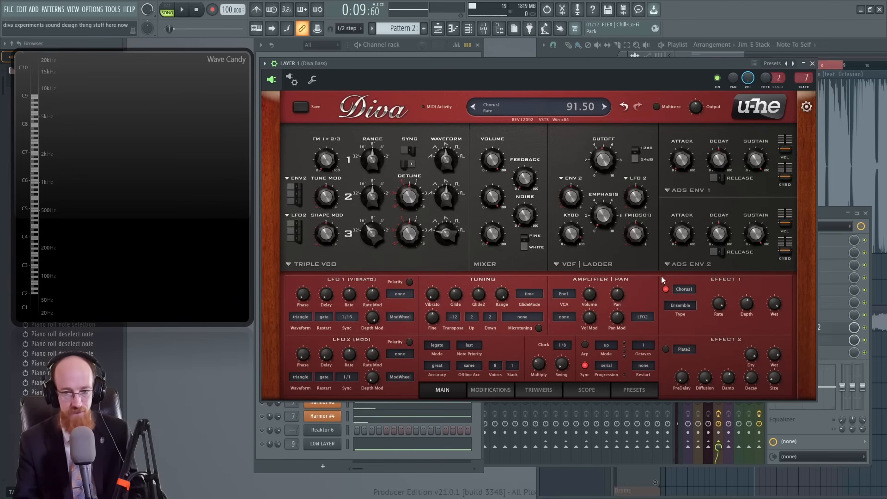
Step: Close the LAYER 1 synth, show the Diva Bass mixer track's effect chain and audition the bass briefly
{"action": "left_click", "coordinate": [813, 63]}
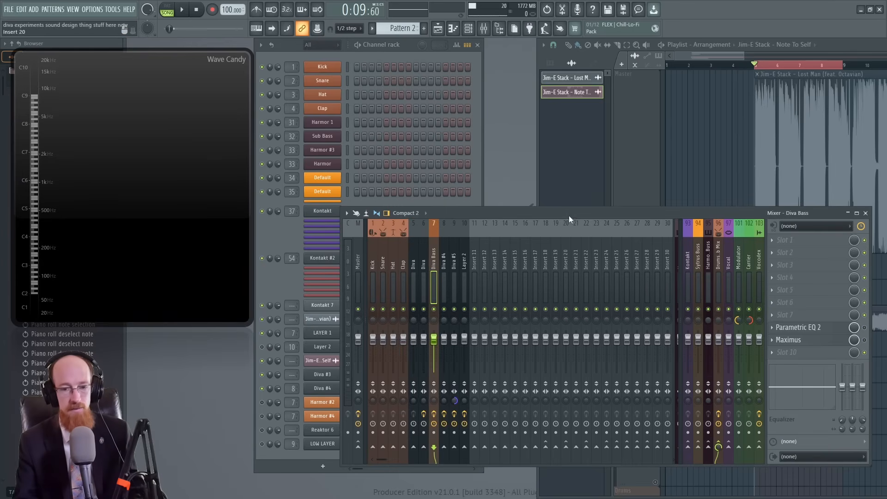
{"action": "key", "text": "space"}
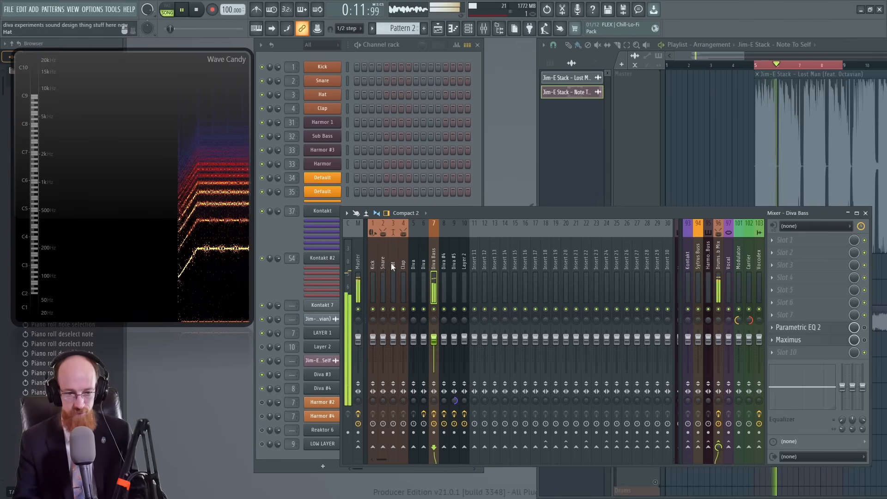
{"action": "key", "text": "space"}
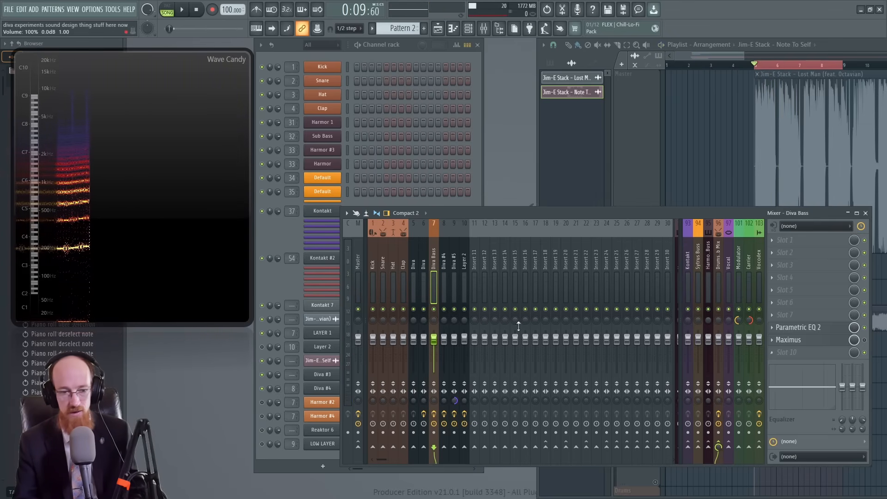
Step: Replay the opening of the bass line several times and compare its lower harmonics up to about 500 Hz in Wave Candy
{"action": "key", "text": "space"}
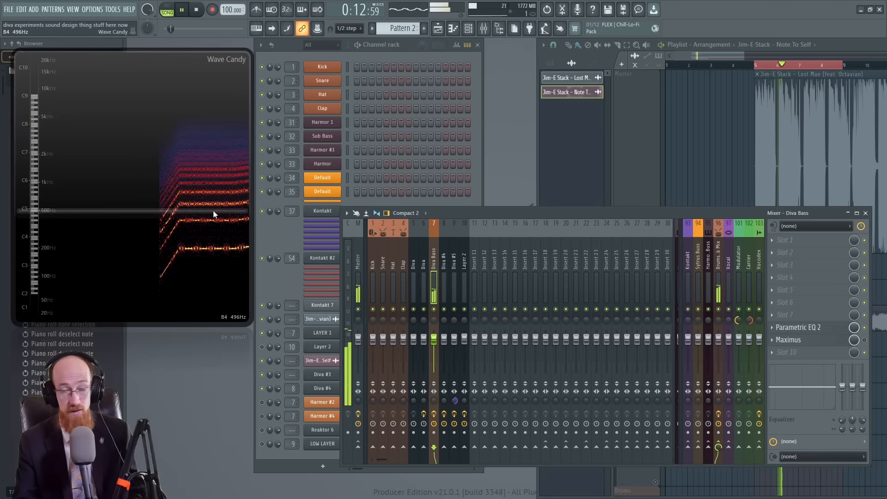
{"action": "key", "text": "space"}
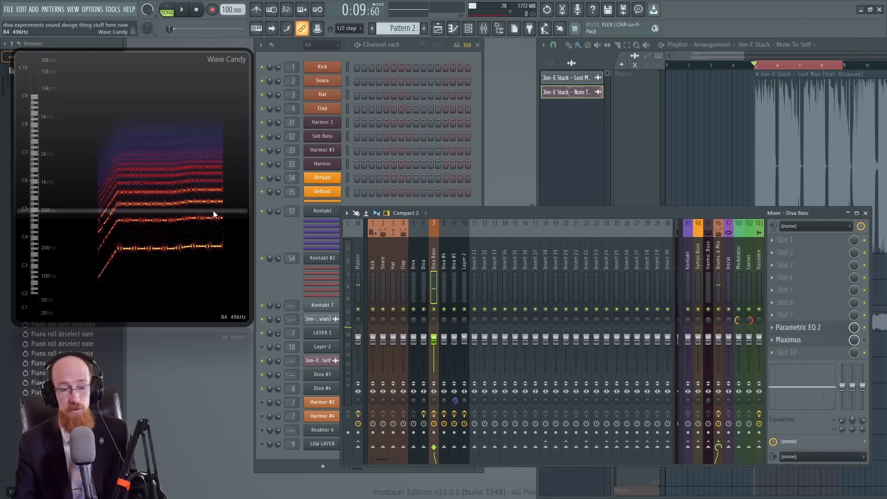
{"action": "key", "text": "space"}
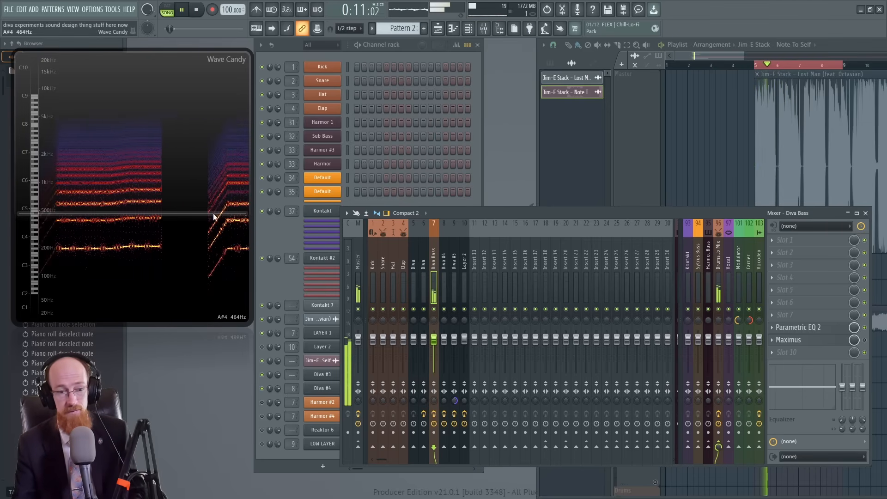
{"action": "key", "text": "space"}
{"action": "key", "text": "space"}
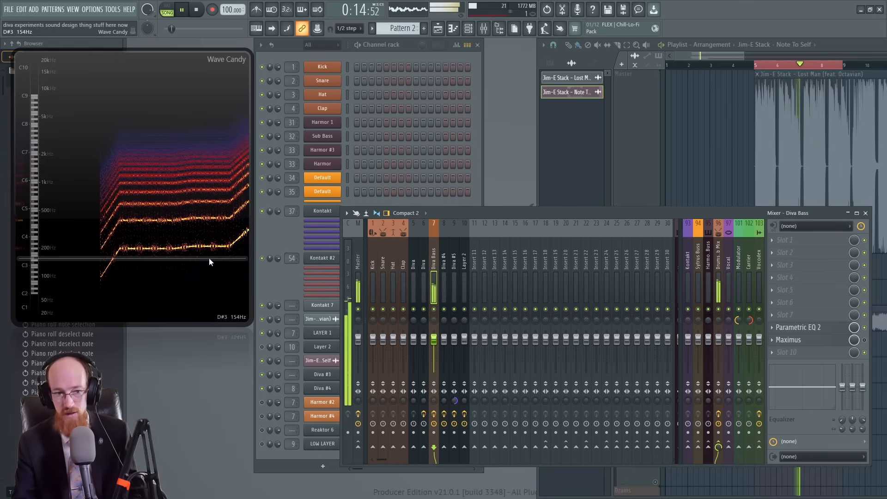
{"action": "key", "text": "space"}
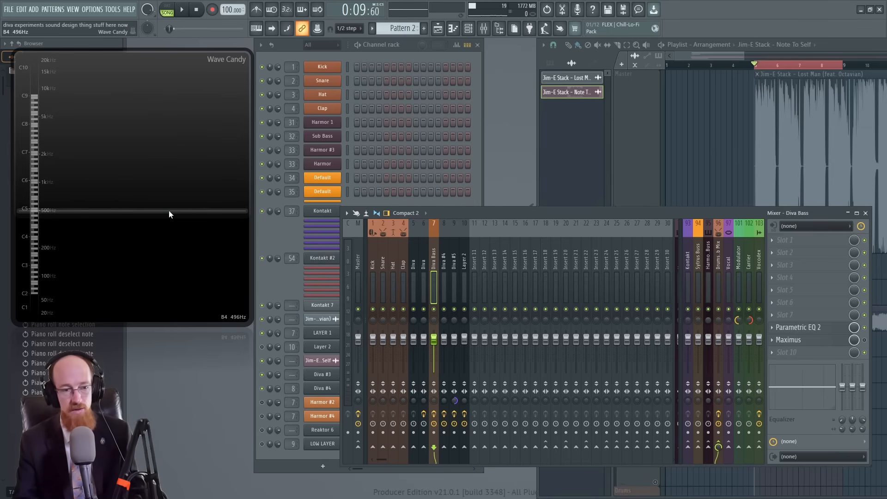
{"action": "key", "text": "space"}
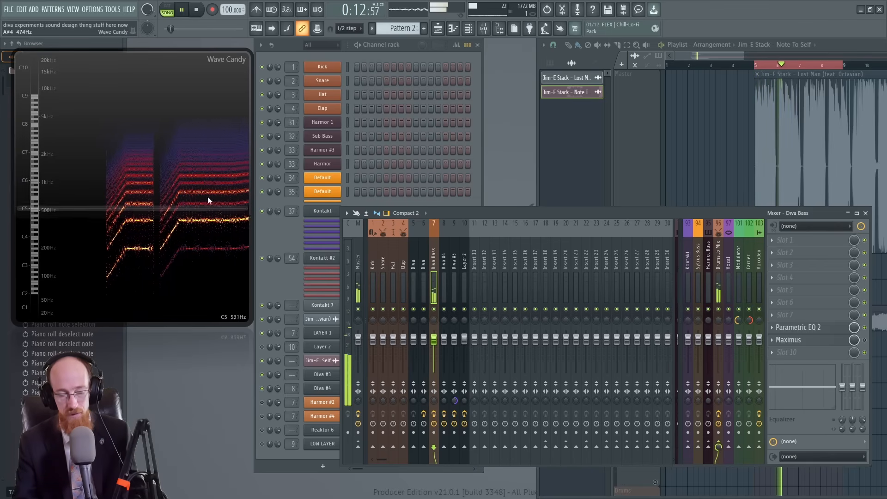
{"action": "key", "text": "space"}
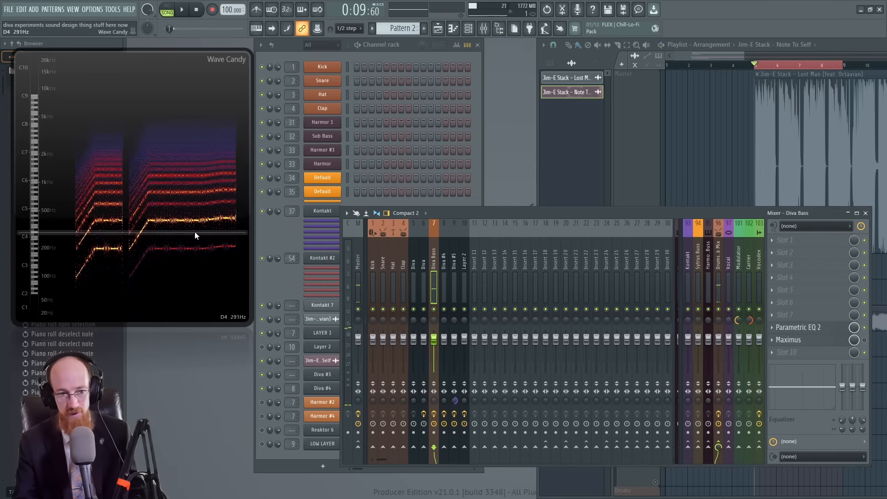
{"action": "key", "text": "space"}
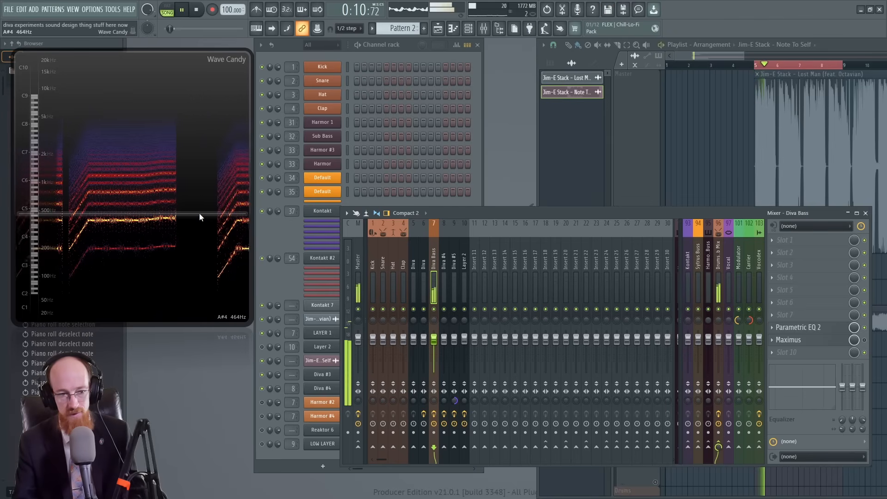
{"action": "key", "text": "space"}
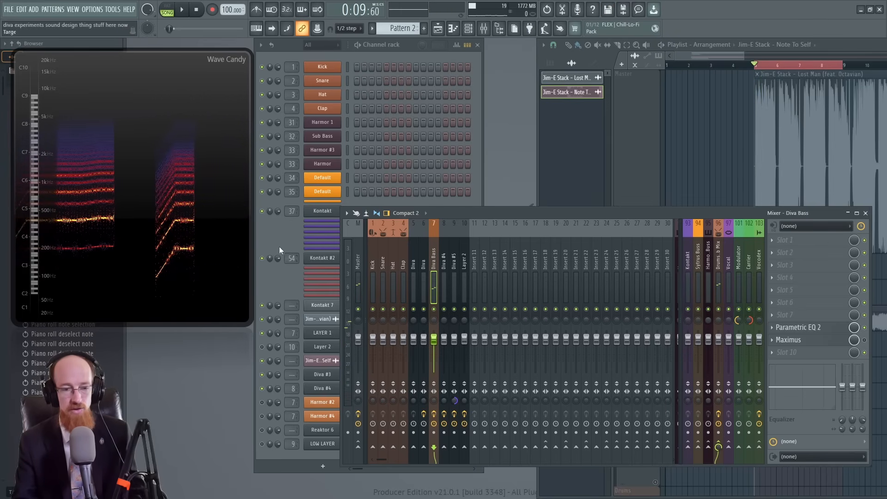
Step: Open the LAYER 1 synth, check the chorus type in its first effect slot, and close it
{"action": "left_click", "coordinate": [288, 292]}
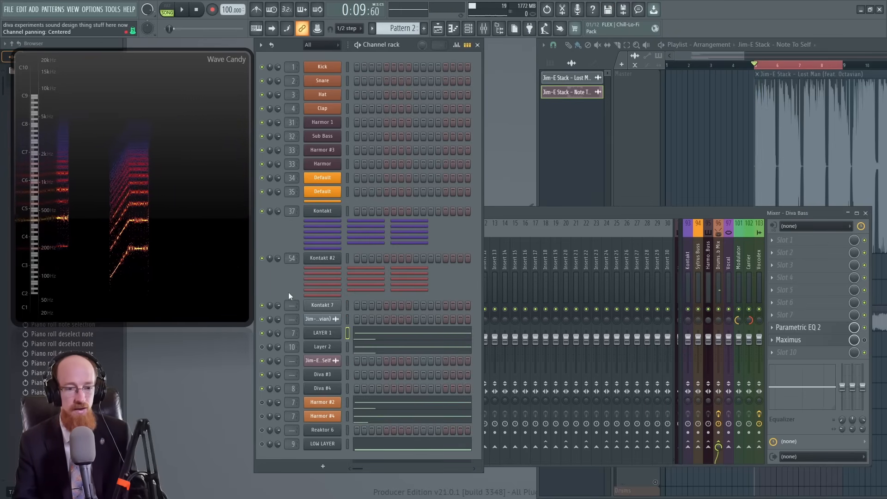
{"action": "left_click", "coordinate": [322, 333]}
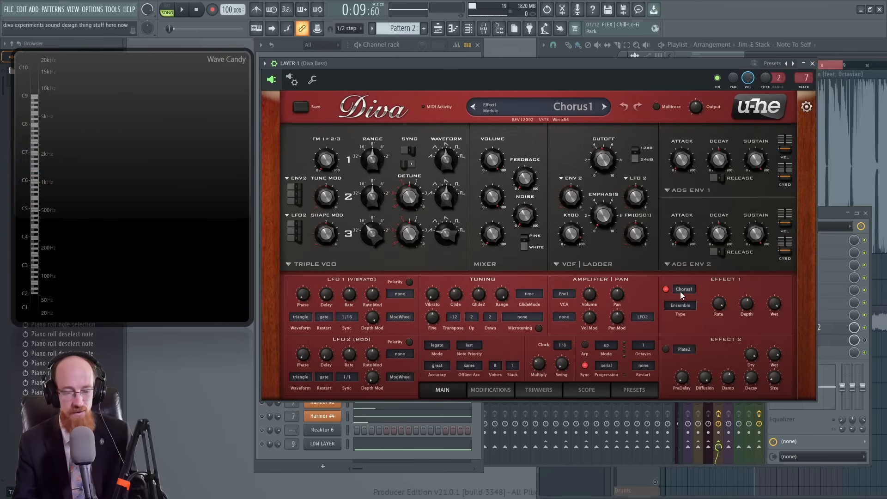
{"action": "left_click", "coordinate": [812, 64]}
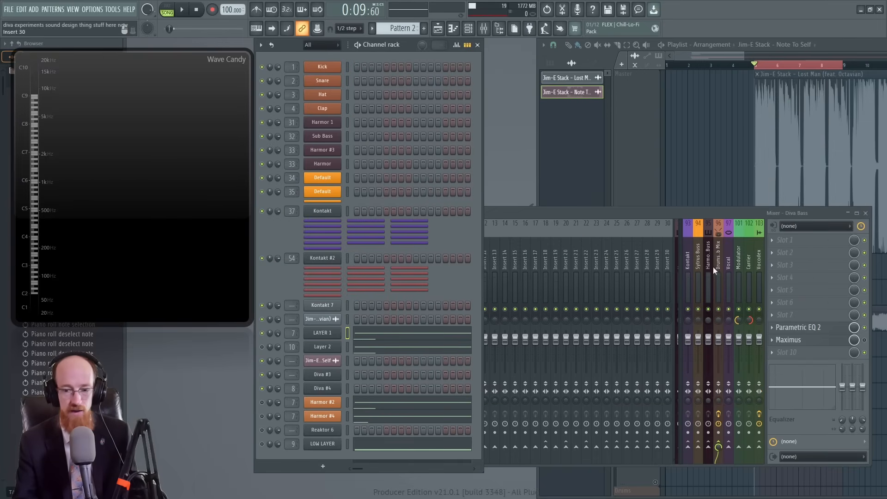
Step: Open Maximus on the Diva Bass mixer track and view its mid and high band compression curves
{"action": "left_click", "coordinate": [678, 213]}
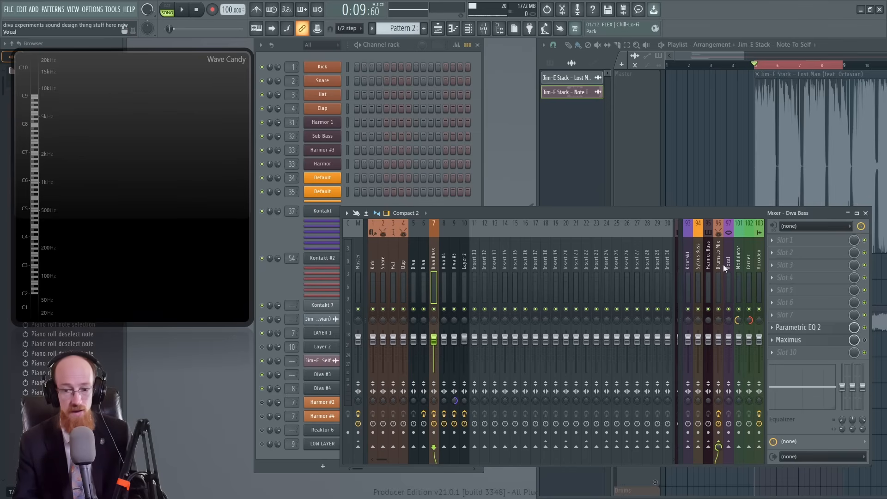
{"action": "left_click", "coordinate": [827, 341]}
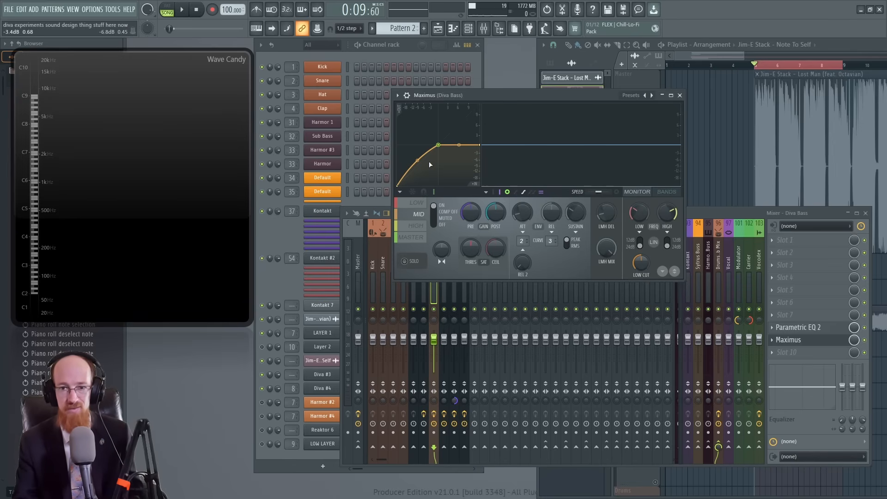
{"action": "left_click", "coordinate": [418, 225]}
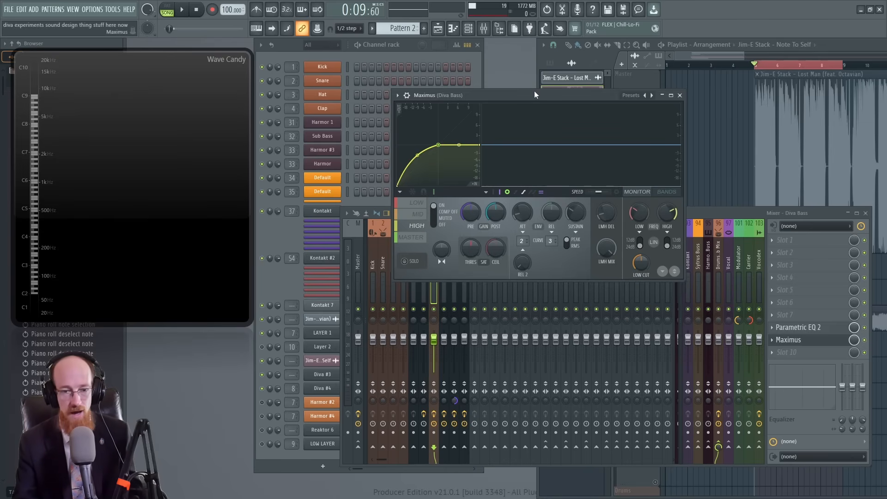
Step: Audition the opening bass notes repeatedly with Maximus open and examine how the upper harmonics respond in Wave Candy
{"action": "key", "text": "space"}
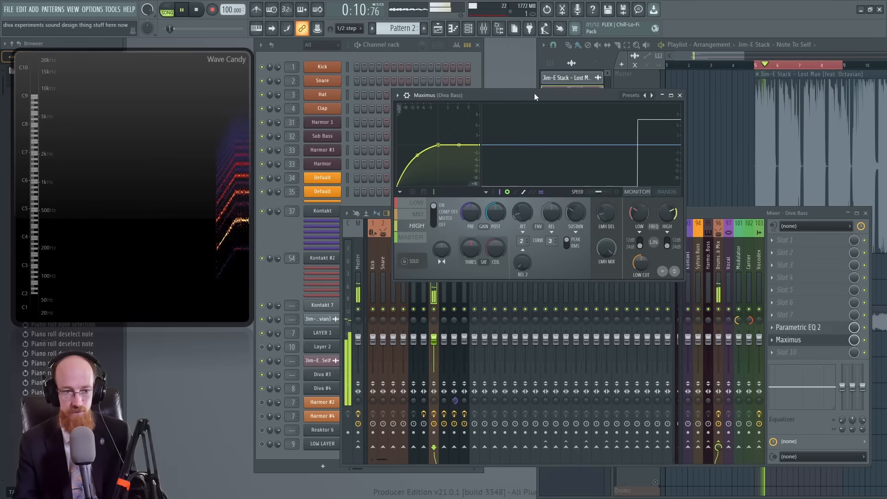
{"action": "key", "text": "space"}
{"action": "key", "text": "space"}
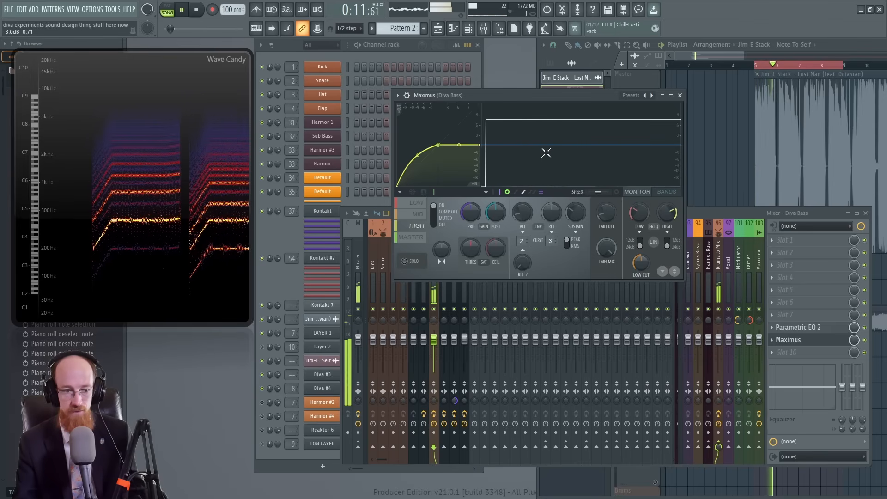
{"action": "key", "text": "space"}
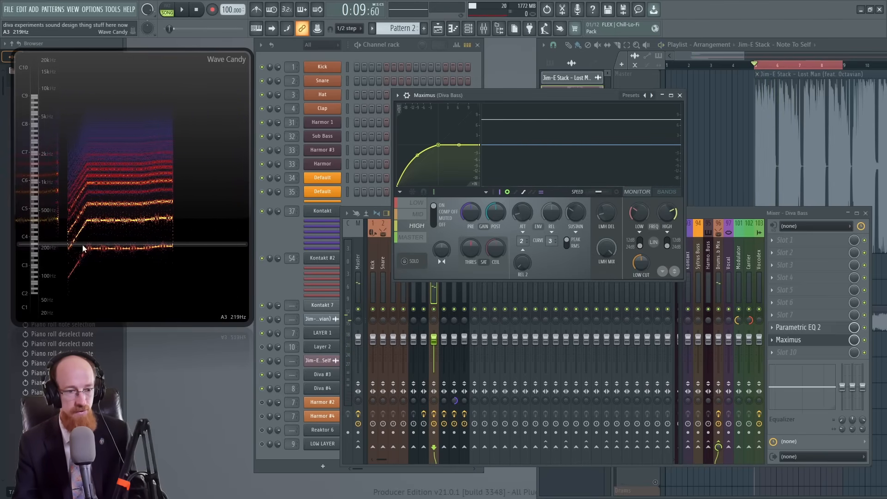
{"action": "key", "text": "space"}
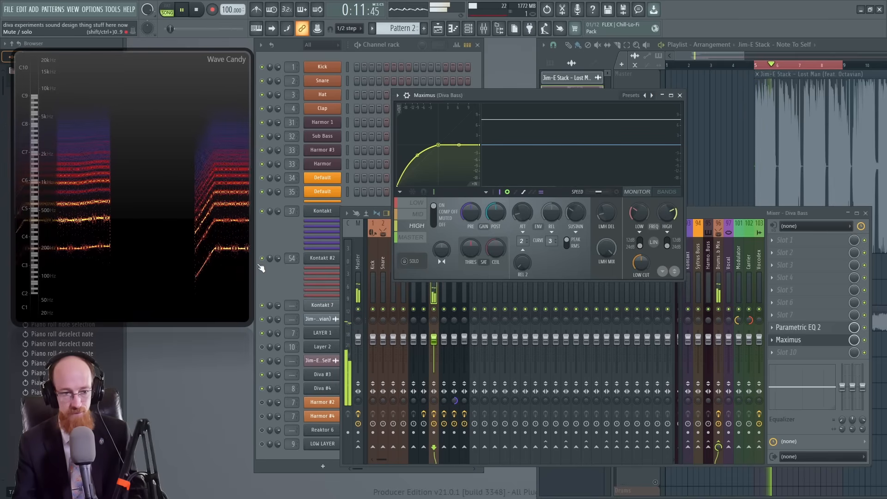
{"action": "key", "text": "space"}
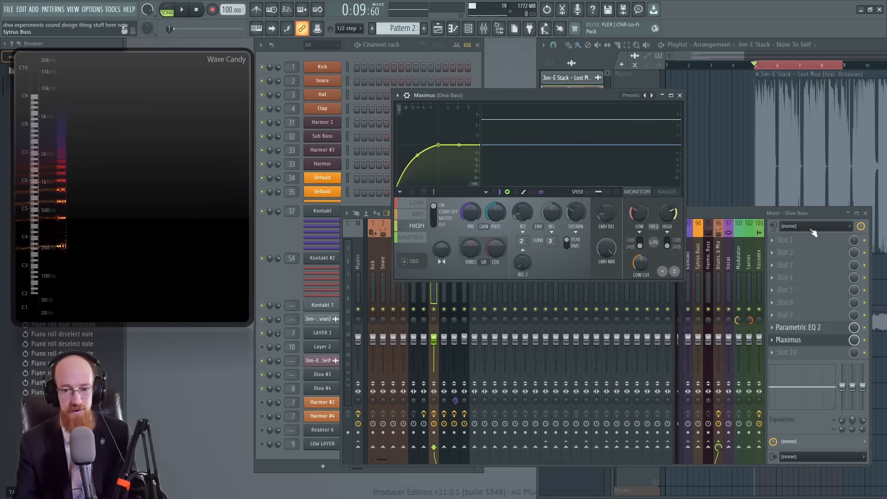
Step: Close Maximus, select the Drums Sub Mix mixer track, and open its L2 limiter in clear view
{"action": "left_click", "coordinate": [680, 95]}
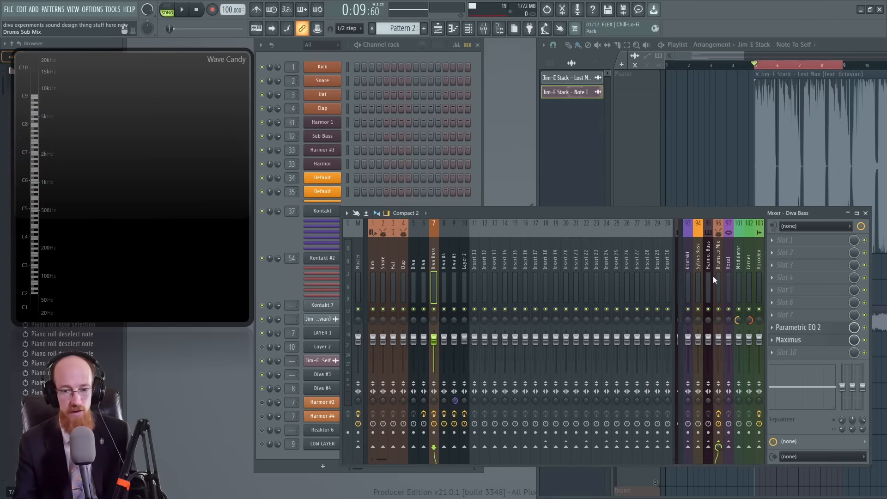
{"action": "scroll", "coordinate": [570, 259], "scroll_direction": "right", "scroll_amount": 4}
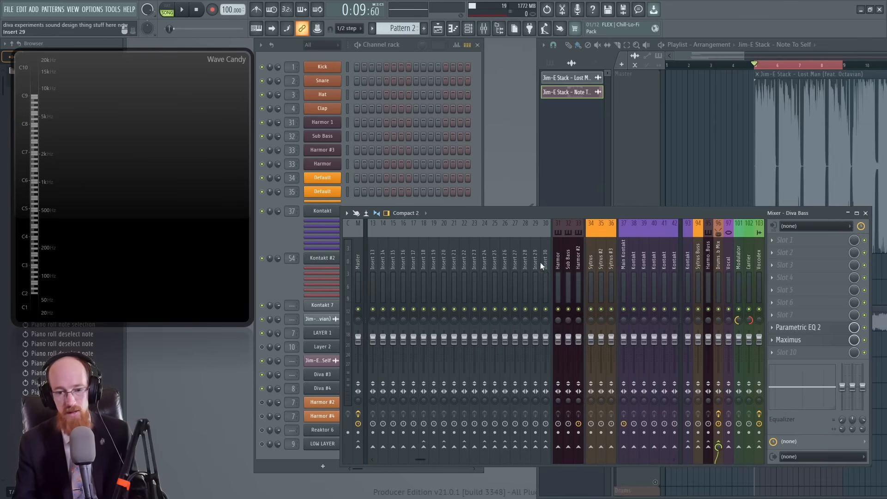
{"action": "scroll", "coordinate": [670, 268], "scroll_direction": "left", "scroll_amount": 4}
{"action": "left_click", "coordinate": [716, 253]}
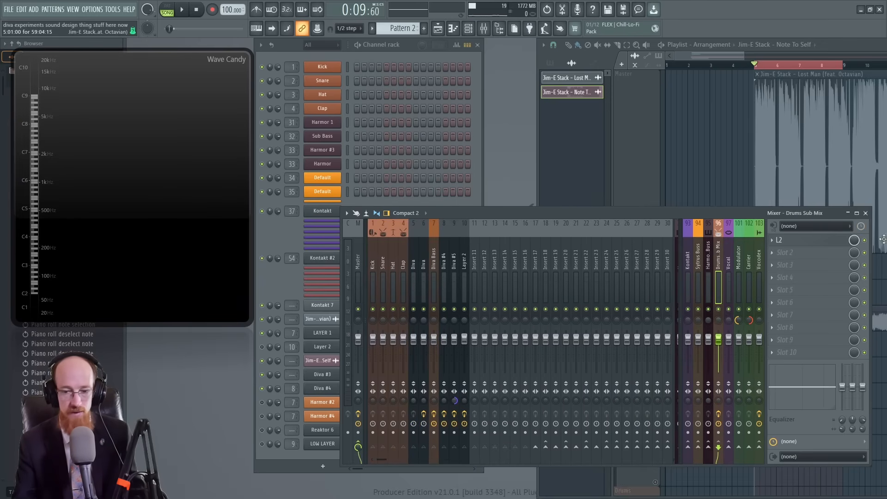
{"action": "left_click", "coordinate": [832, 241]}
{"action": "left_click_drag", "start_coordinate": [635, 100], "coordinate": [723, 97]}
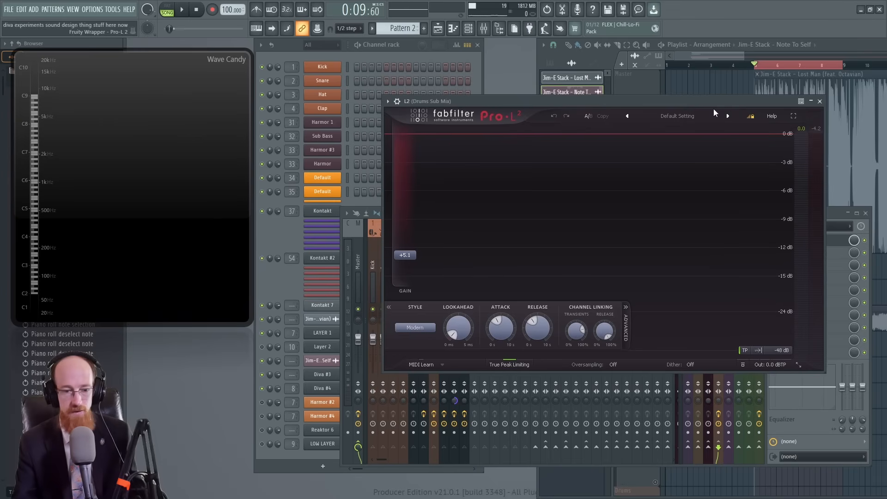
Step: Audition the bass with the L2 limiter active and bypassed to compare its effect on the sound
{"action": "key", "text": "space"}
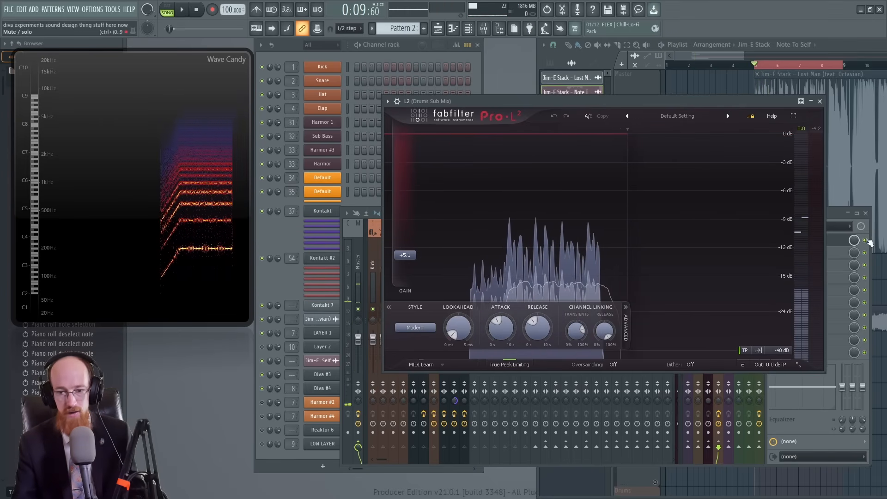
{"action": "key", "text": "space"}
{"action": "key", "text": "space"}
{"action": "left_click", "coordinate": [643, 101]}
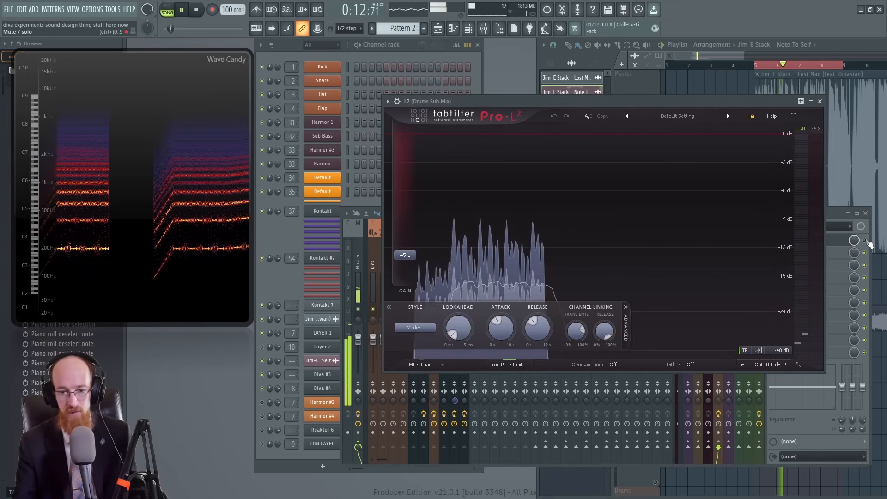
{"action": "key", "text": "space"}
Step: Close the L2 limiter window and bring the playlist into view
{"action": "left_click", "coordinate": [836, 266]}
{"action": "left_click_drag", "start_coordinate": [678, 102], "coordinate": [519, 107]}
{"action": "left_click", "coordinate": [671, 107]}
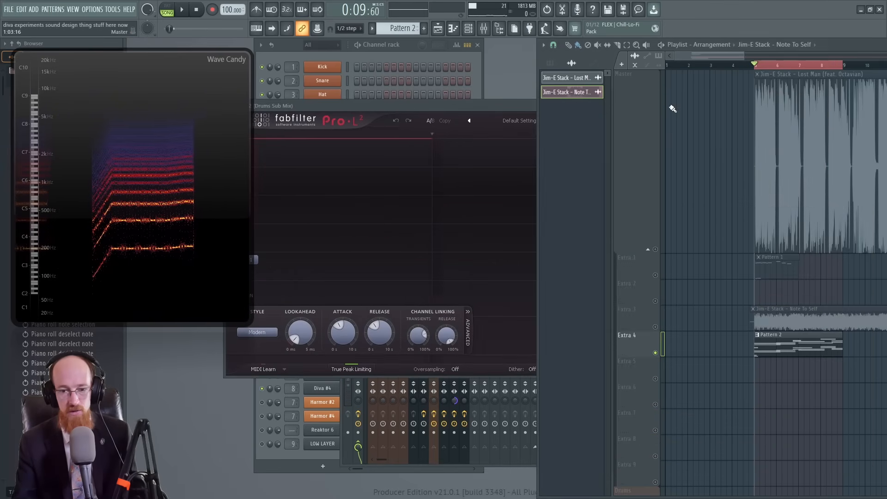
{"action": "left_click", "coordinate": [489, 110]}
{"action": "left_click", "coordinate": [661, 106]}
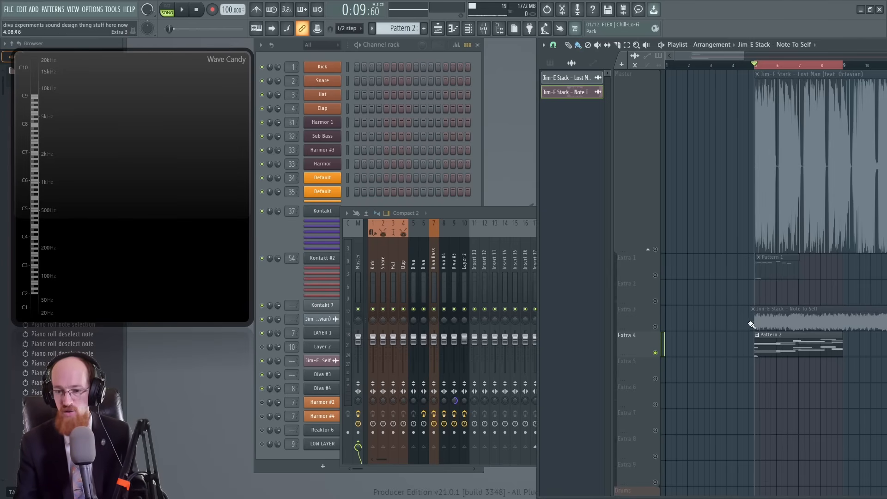
Step: Unmute the LOW LAYER channel and open its Diva synth
{"action": "left_click", "coordinate": [290, 291]}
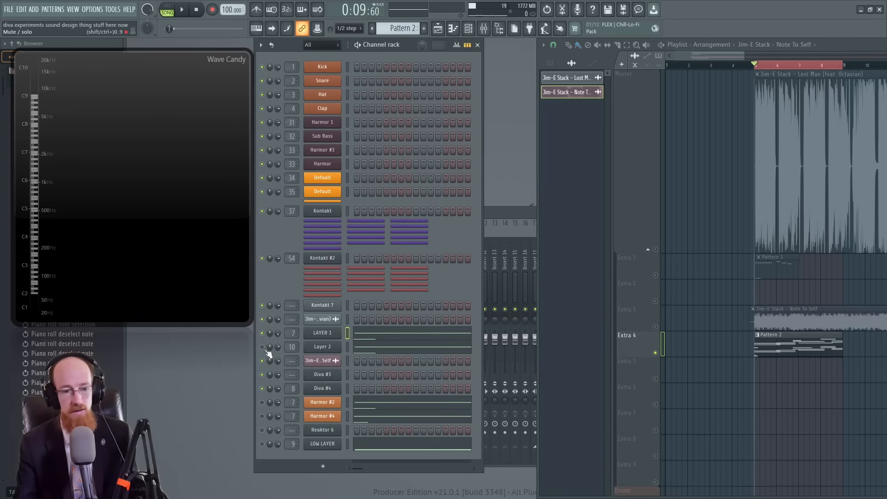
{"action": "left_click", "coordinate": [265, 451]}
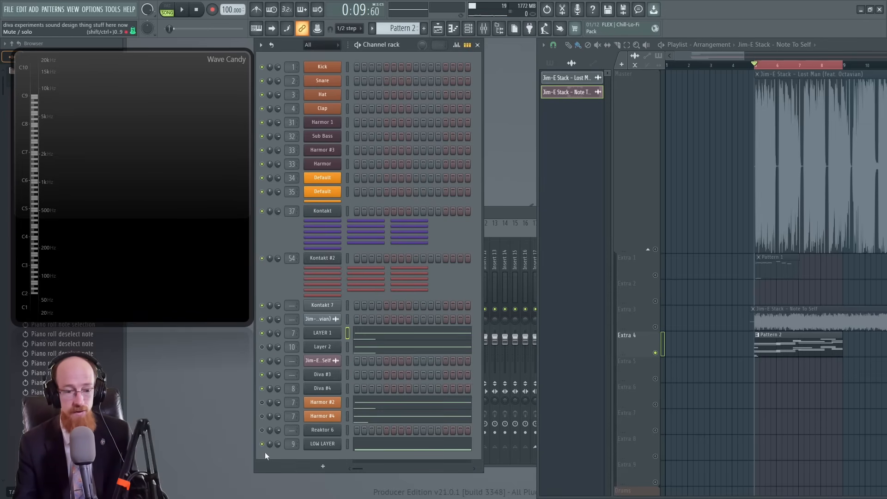
{"action": "left_click", "coordinate": [328, 446]}
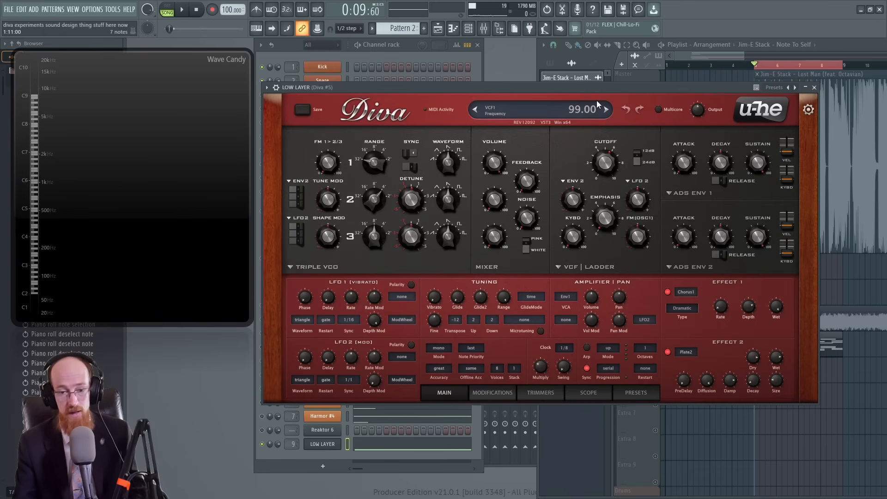
Step: Inspect the LOW LAYER synth's oscillator settings, then play the bass line and examine its low frequencies in Wave Candy
{"action": "left_click_drag", "start_coordinate": [605, 87], "coordinate": [605, 94]}
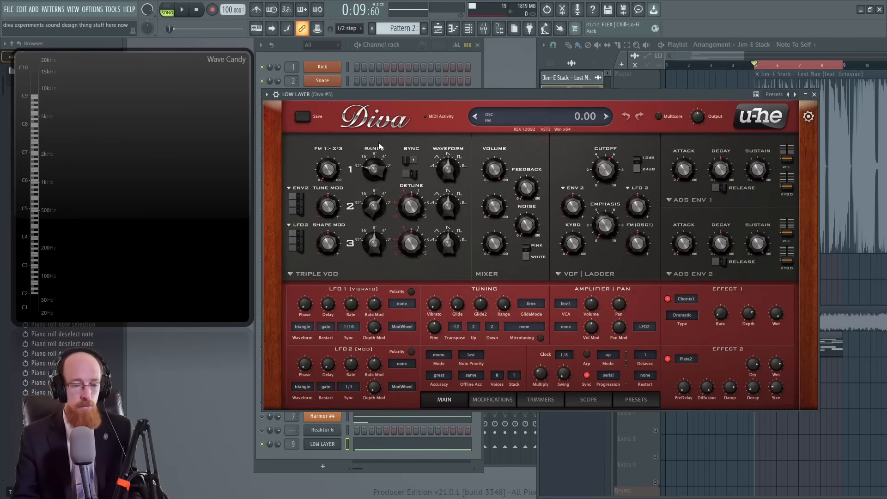
{"action": "key", "text": "space"}
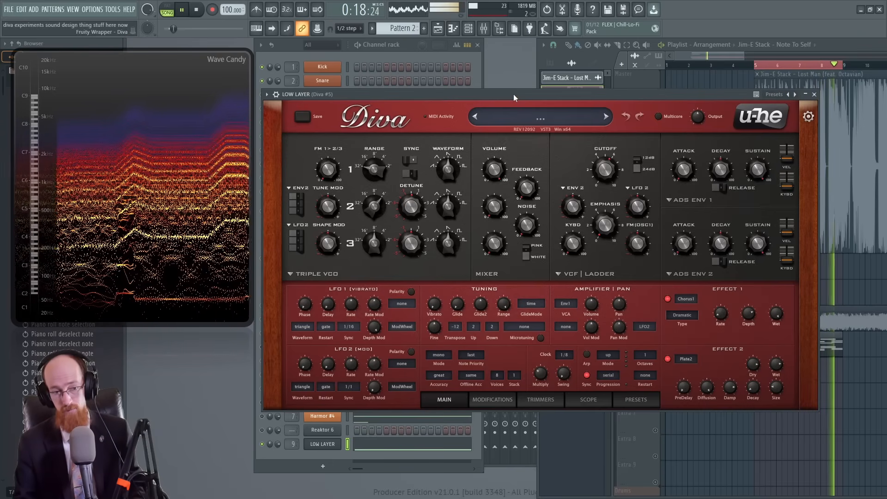
{"action": "key", "text": "space"}
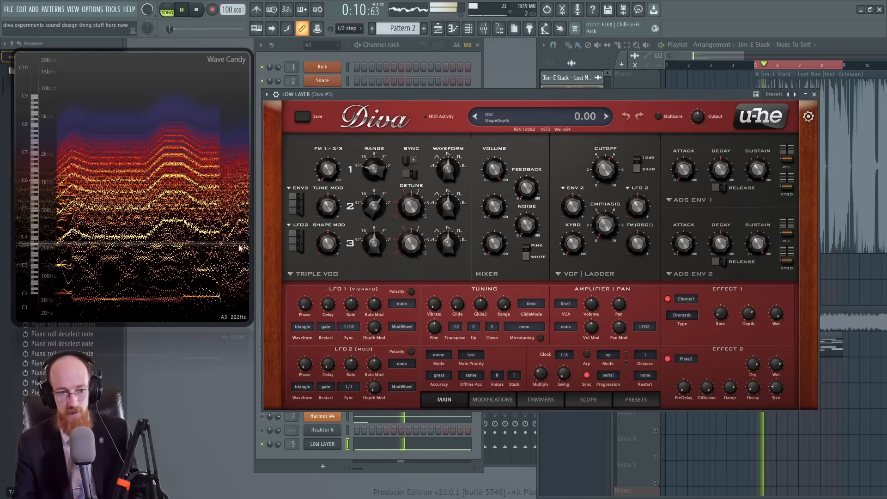